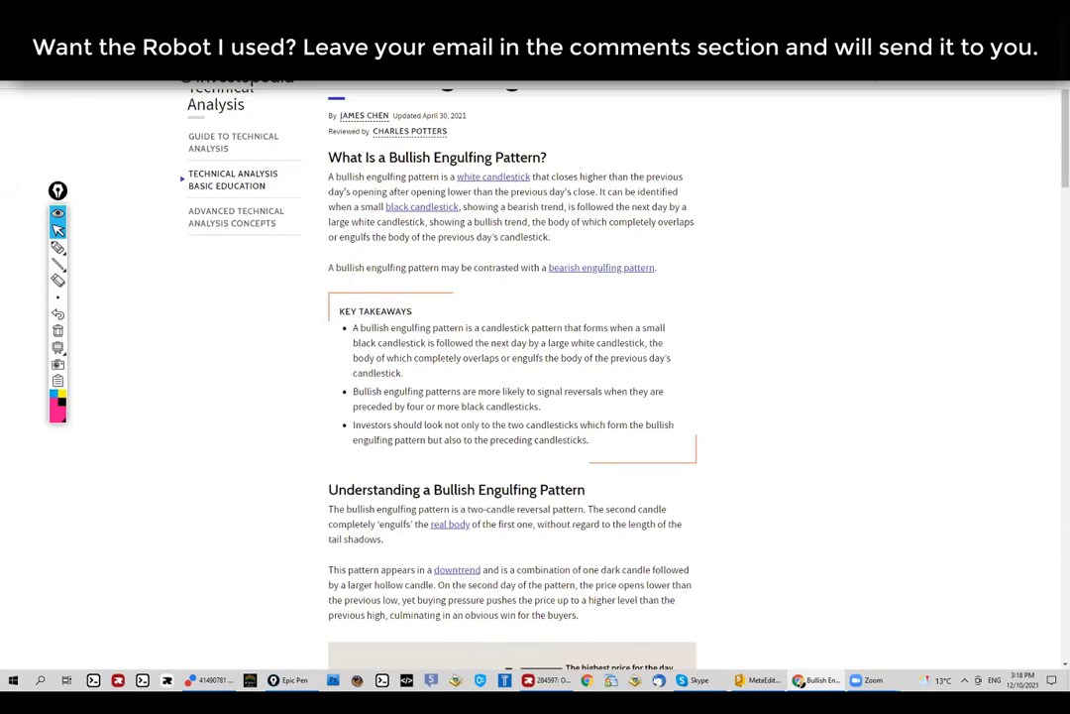
- Switch to the Google Sheets backtest results and move the annotation toolbar down so it clears the test settings
key("alt+Tab")
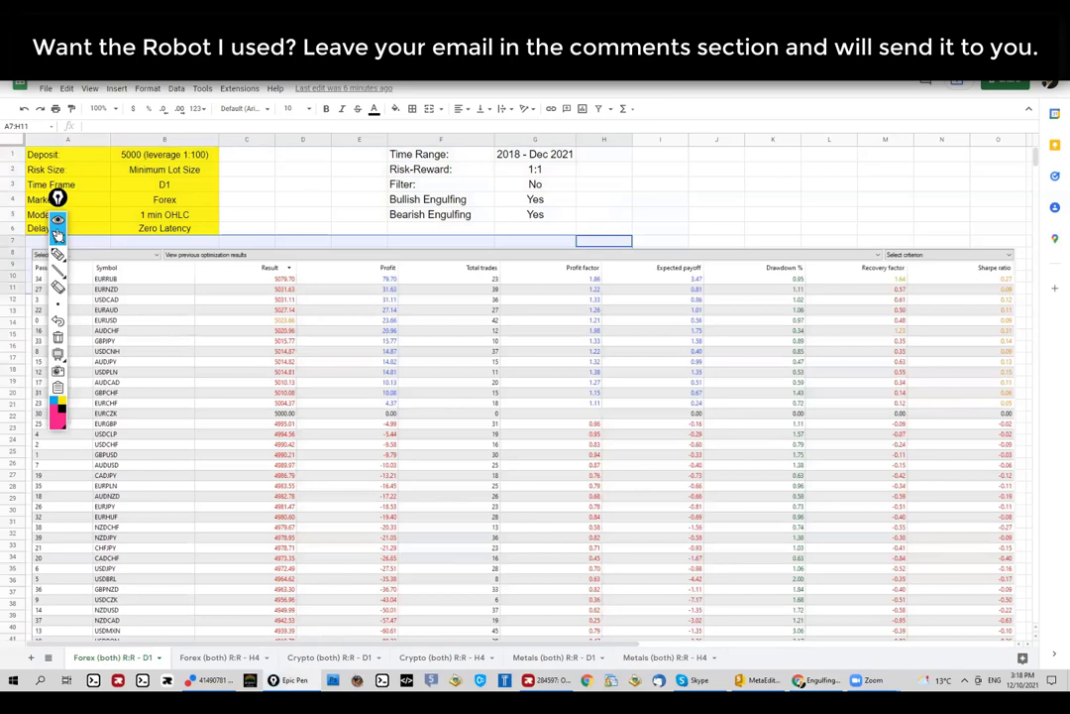
left_click_drag(57, 231, 68, 329)
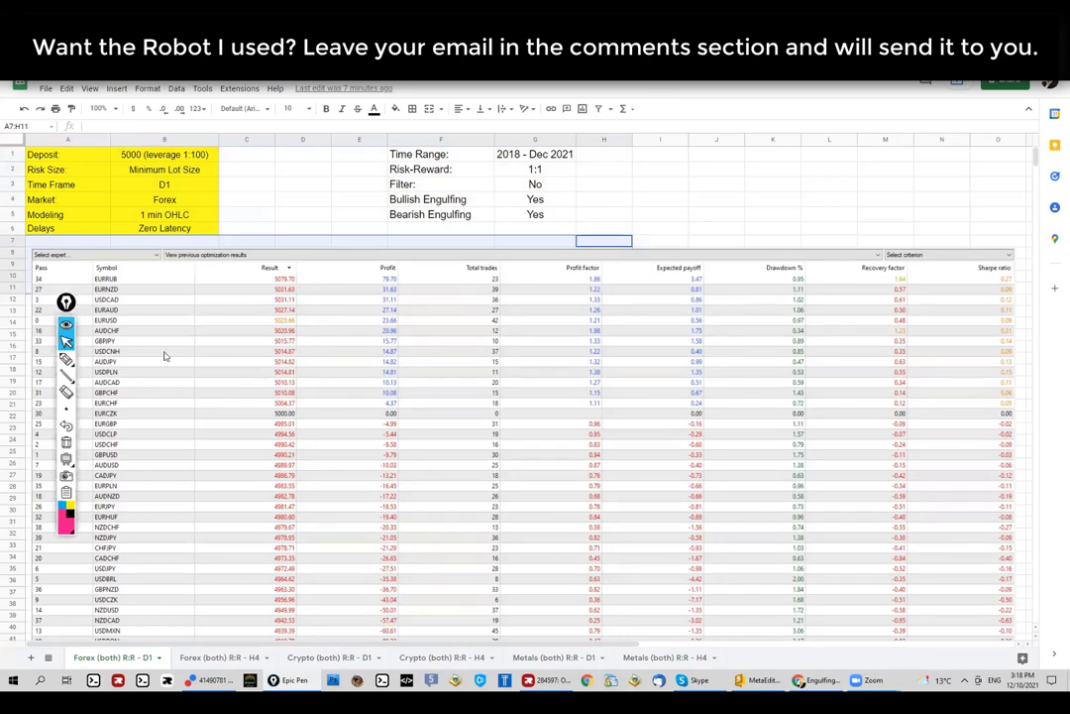
left_click(212, 376, "shift")
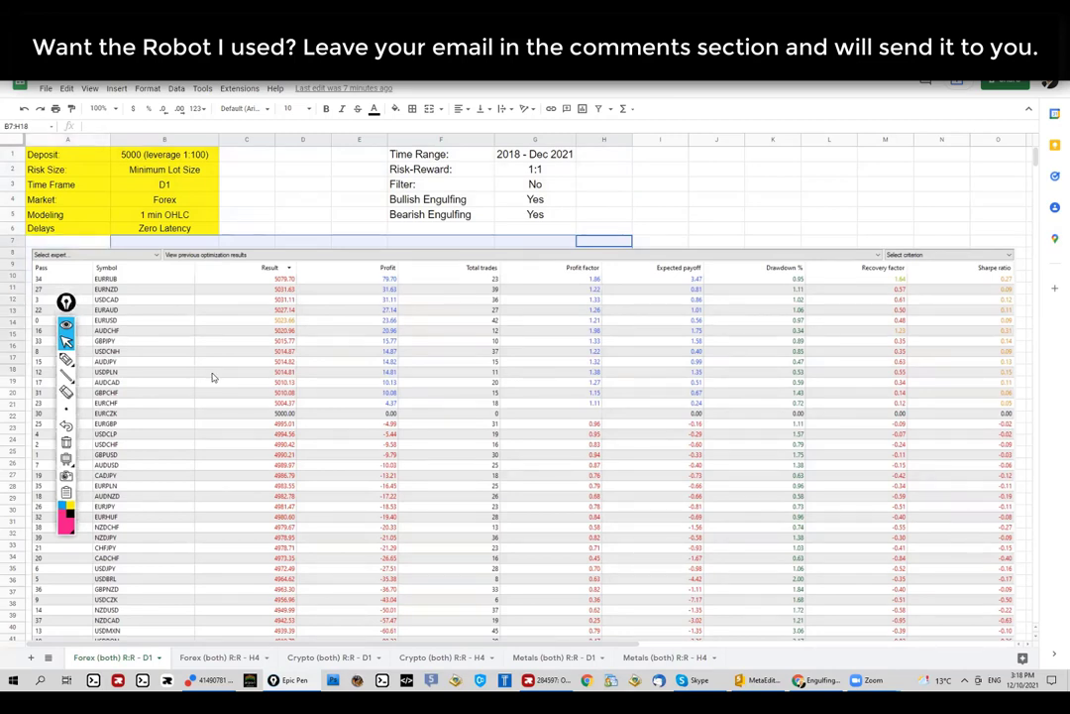
- Underline the 5000 deposit and the Minimum Lot Size risk setting in pink with the pen
left_click(65, 358)
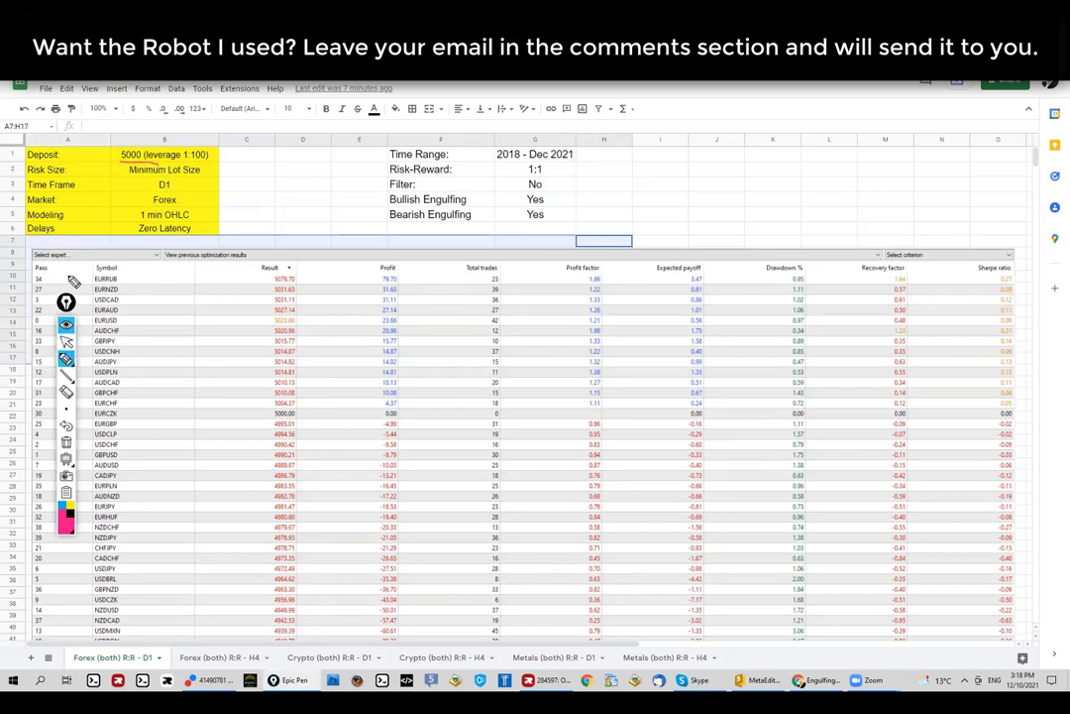
left_click_drag(121, 161, 164, 160)
mouse_move(56, 415)
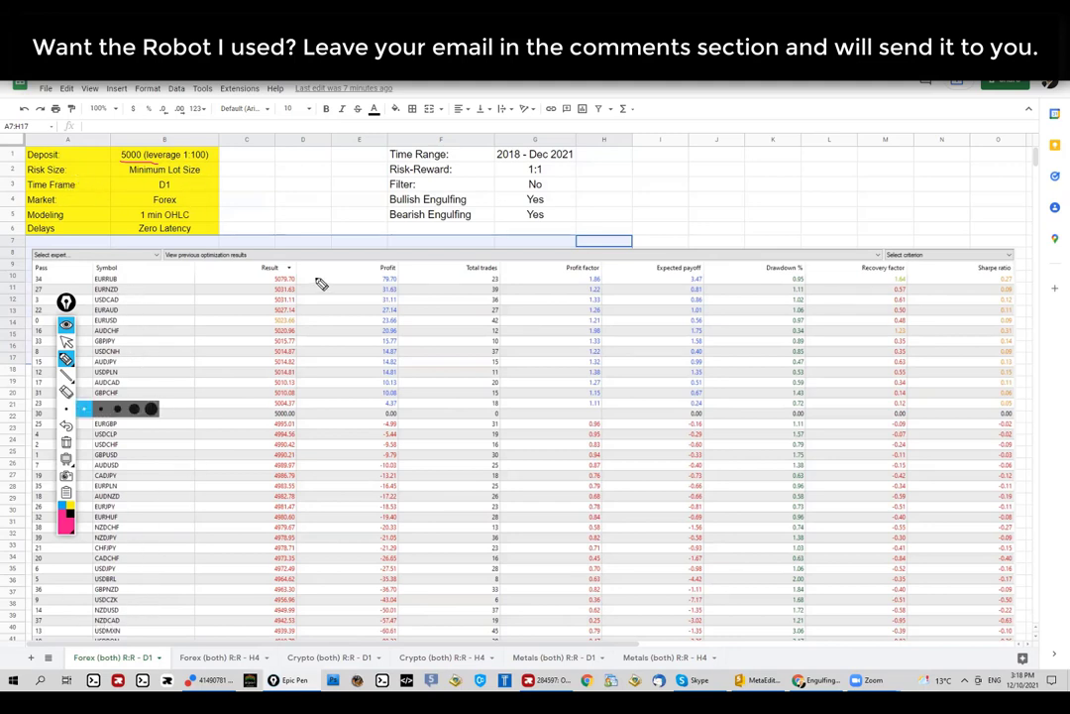
left_click_drag(128, 176, 202, 177)
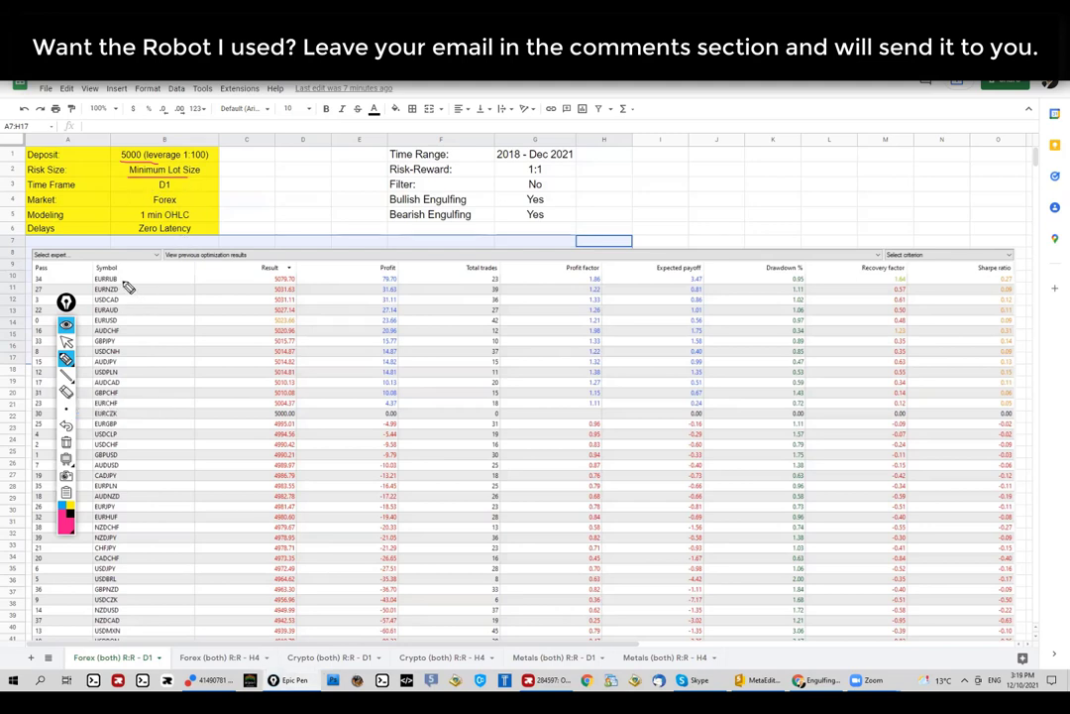
- Draw an arrow to the Forex (both) R:R - D1 sheet name and box the Bullish and Bearish Engulfing rows
left_click_drag(121, 279, 121, 349)
key("ctrl+z")
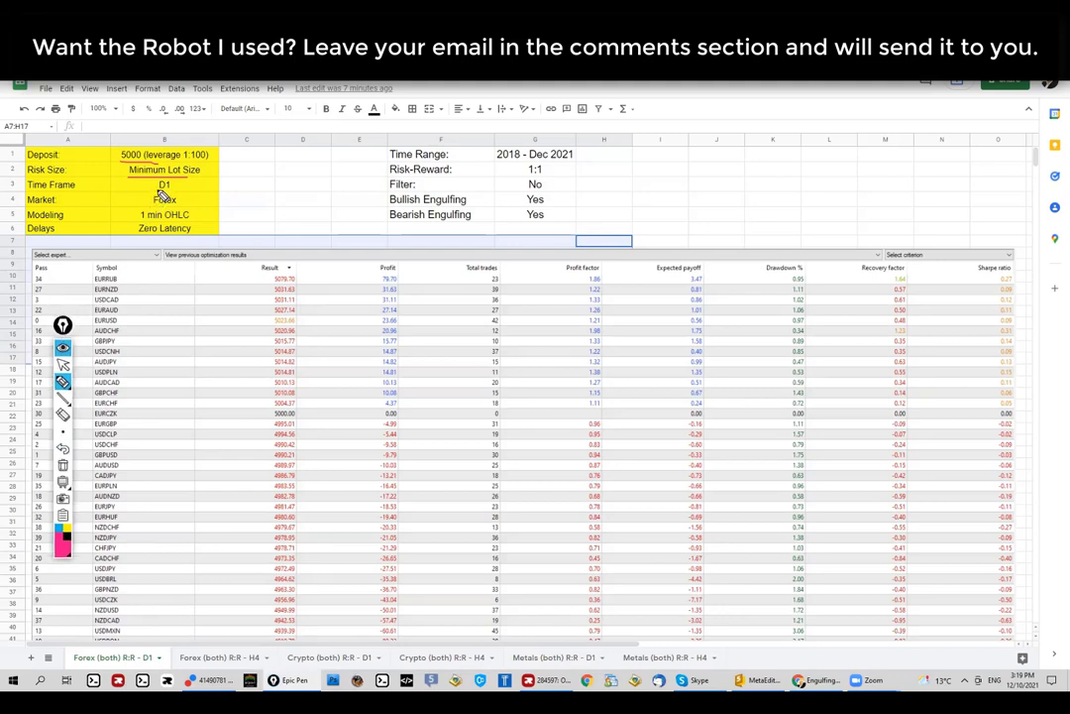
left_click_drag(150, 597, 149, 642)
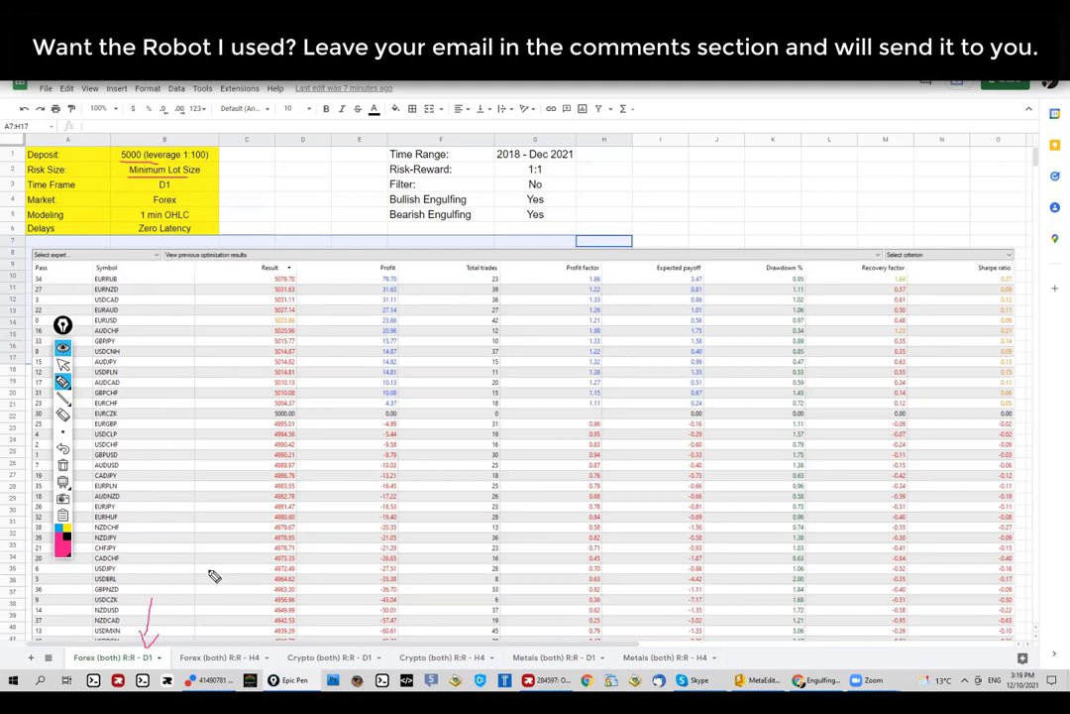
mouse_move(382, 193)
left_mouse_down()
mouse_move(544, 196)
mouse_move(555, 226)
mouse_move(454, 225)
mouse_move(381, 196)
left_mouse_up()
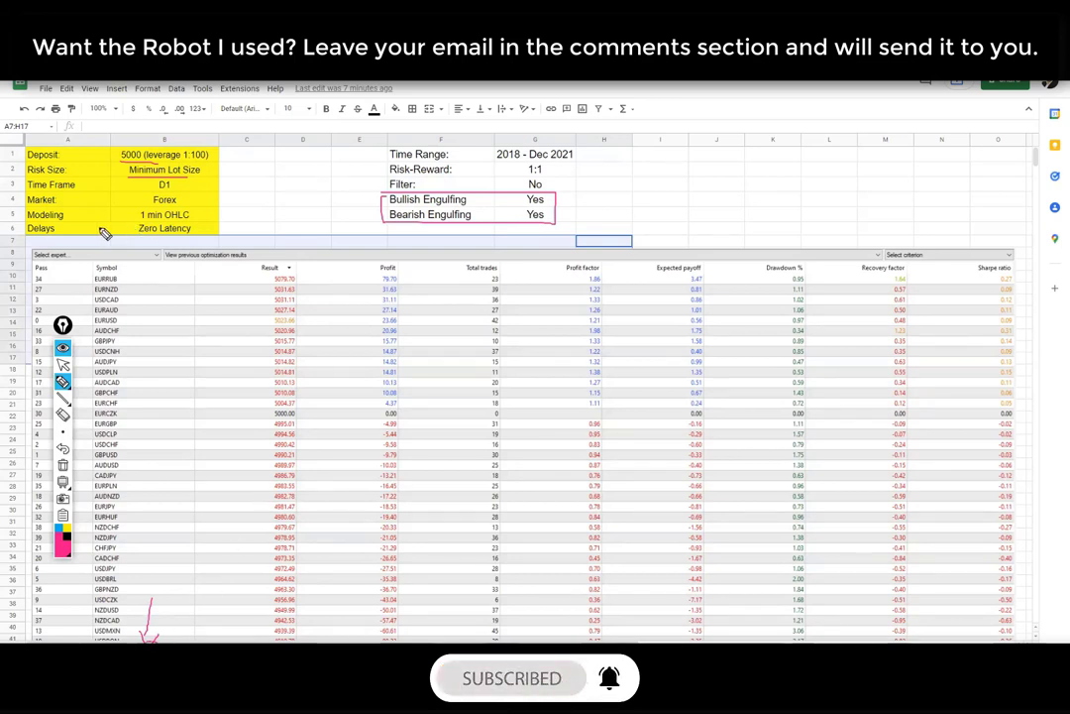
- Mark the 1 min OHLC modeling value and the Zero Latency delay value in turn, clearing the annotations after each
left_click_drag(190, 220, 141, 221)
key("ctrl+shift+c")
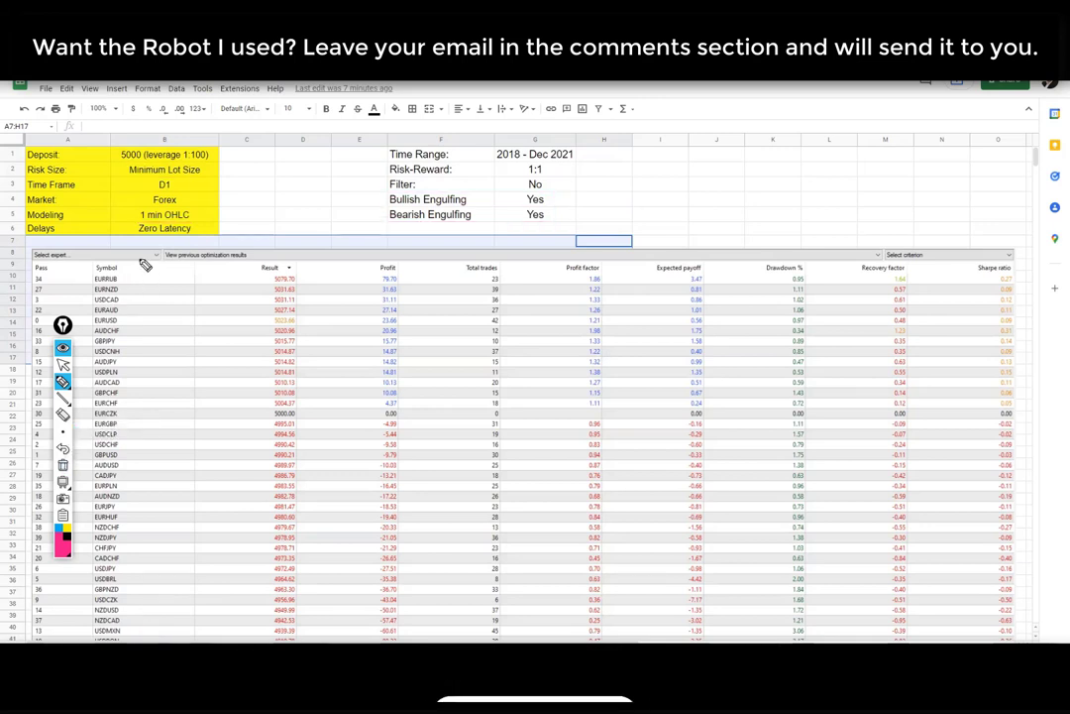
left_click_drag(138, 235, 201, 229)
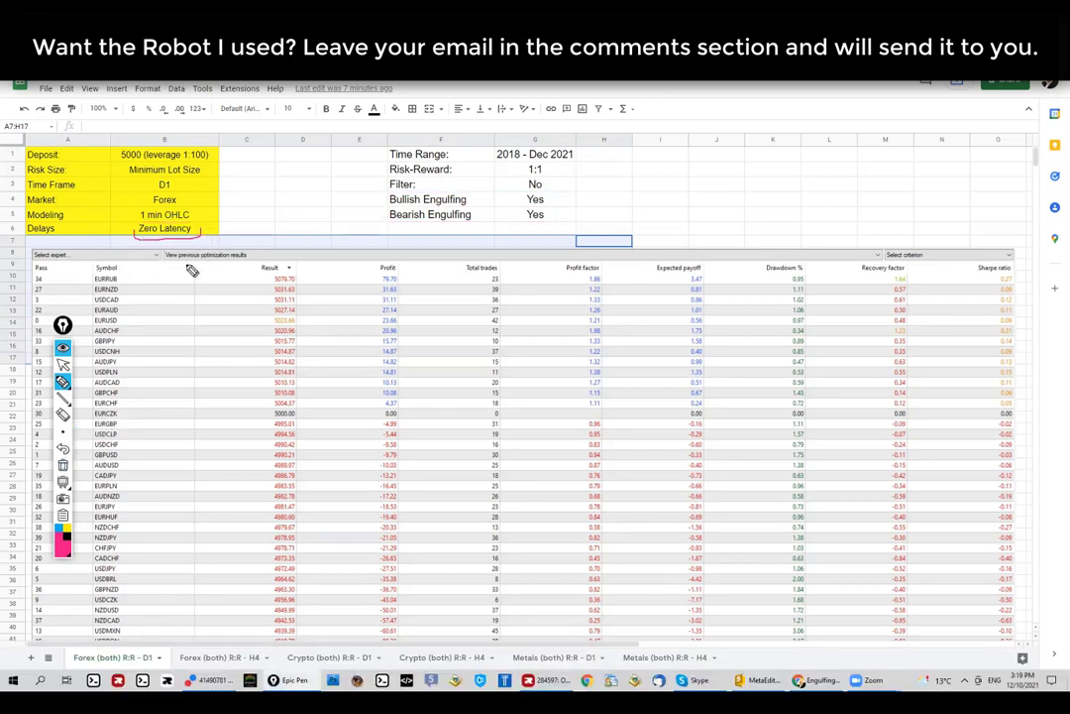
left_click(63, 464)
- Mark the 2018 - Dec 2021 time range, clear that mark, and underline the Risk-Reward 1:1 row
left_click_drag(496, 160, 495, 167)
left_click(62, 464)
left_click_drag(377, 178, 565, 177)
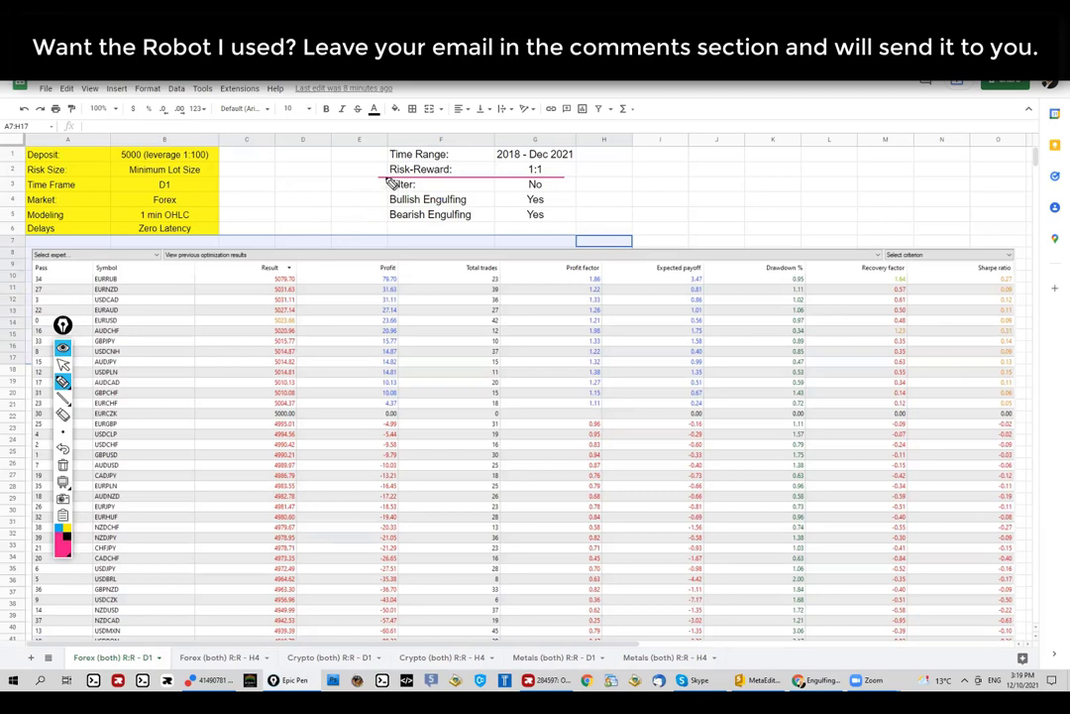
- Box and circle the Filter row, and sketch a small candle followed by a larger engulfing candle beside the settings
mouse_move(382, 180)
left_mouse_down()
mouse_move(500, 192)
mouse_move(557, 179)
left_mouse_up()
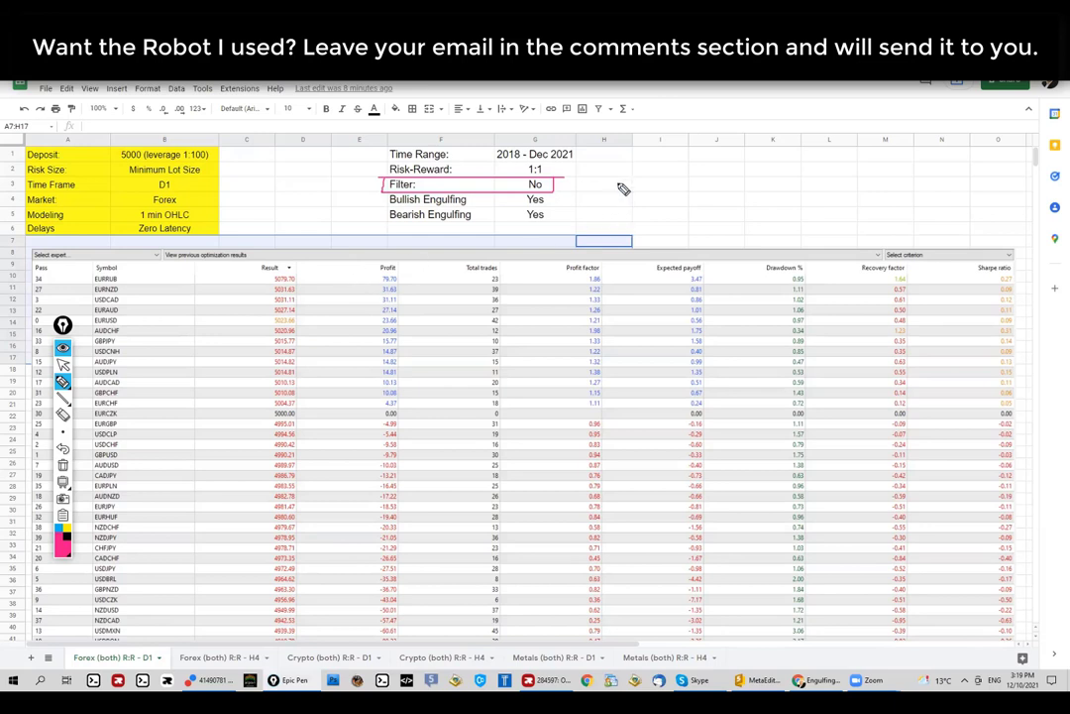
mouse_move(682, 171)
left_mouse_down()
mouse_move(700, 174)
mouse_move(707, 201)
mouse_move(722, 198)
mouse_move(706, 162)
left_mouse_up()
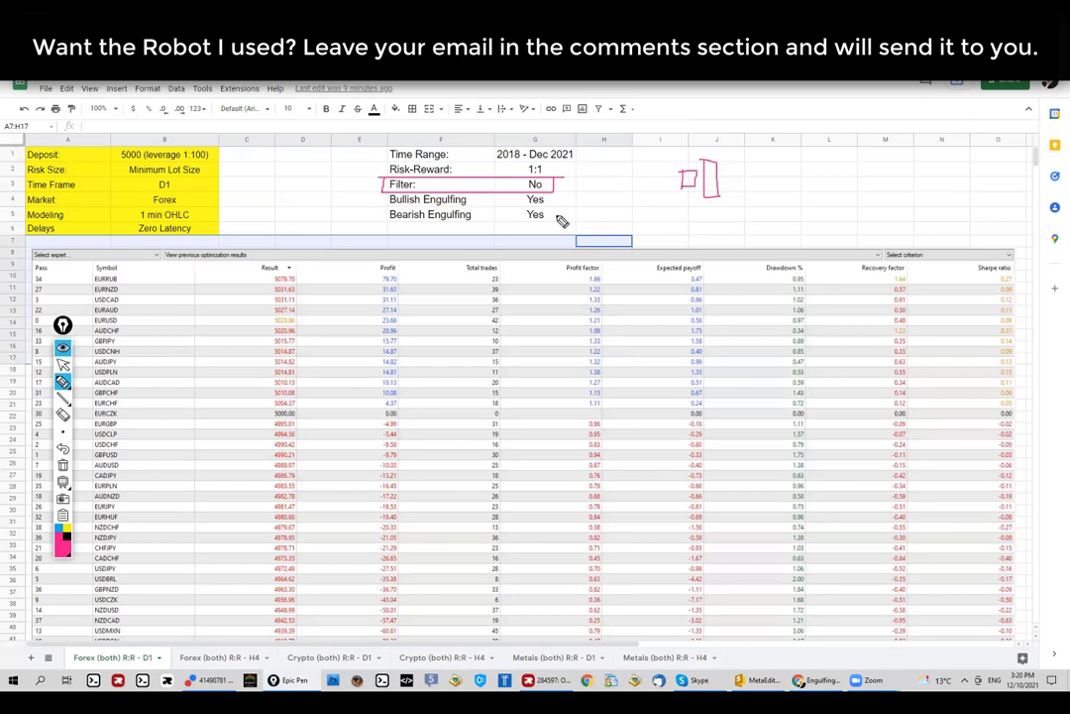
mouse_move(397, 183)
left_mouse_down()
mouse_move(530, 192)
mouse_move(555, 176)
mouse_move(394, 176)
left_mouse_up()
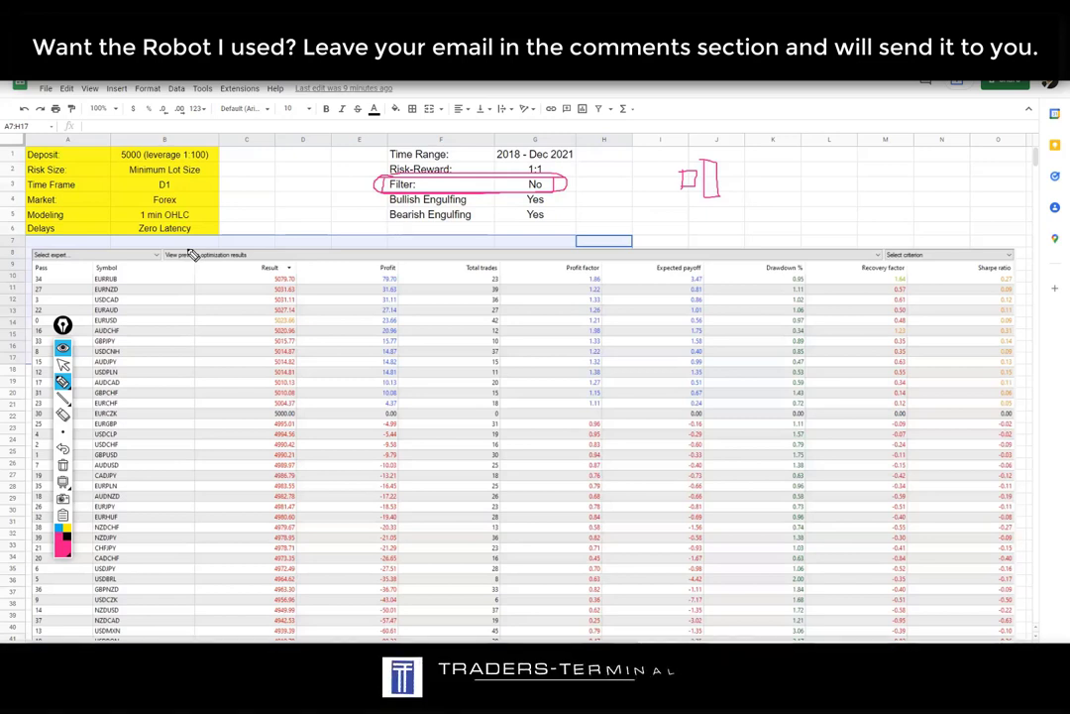
- Clear all annotations, return to the normal cursor and select cell D5
left_click(64, 471)
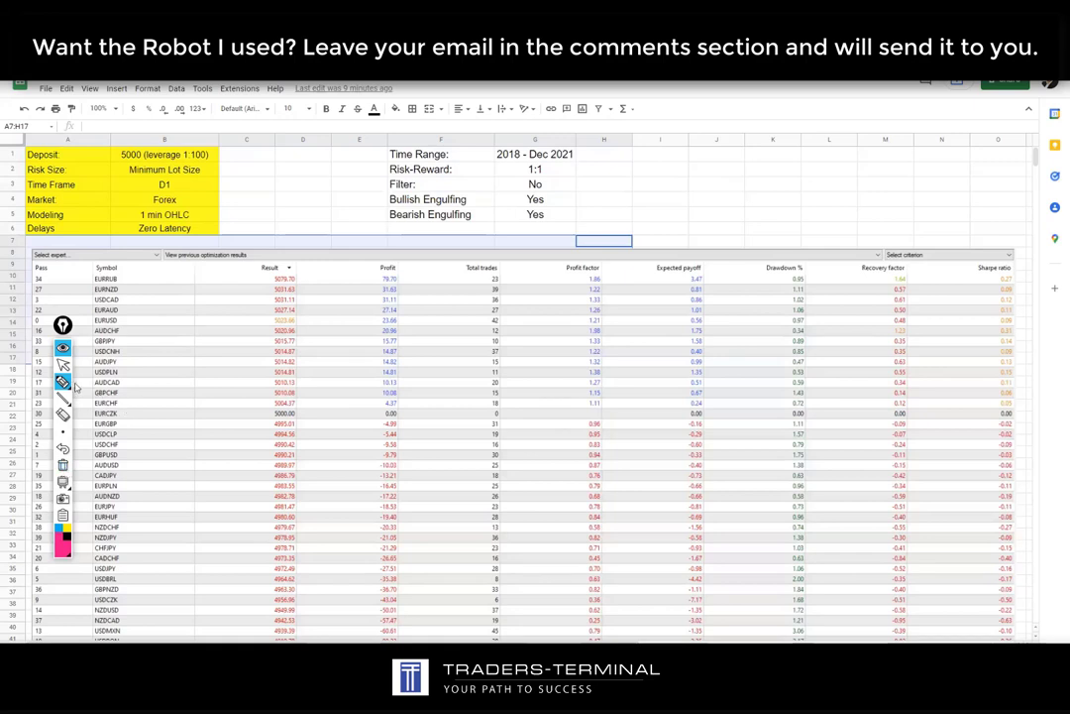
left_click(62, 366)
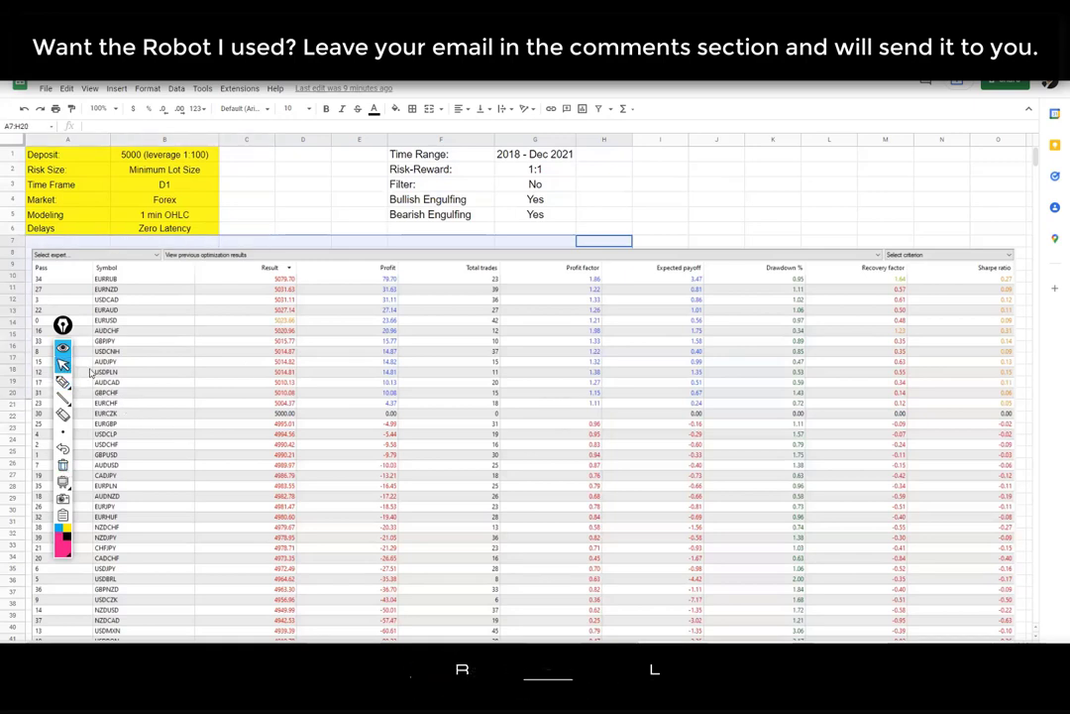
left_click(303, 214)
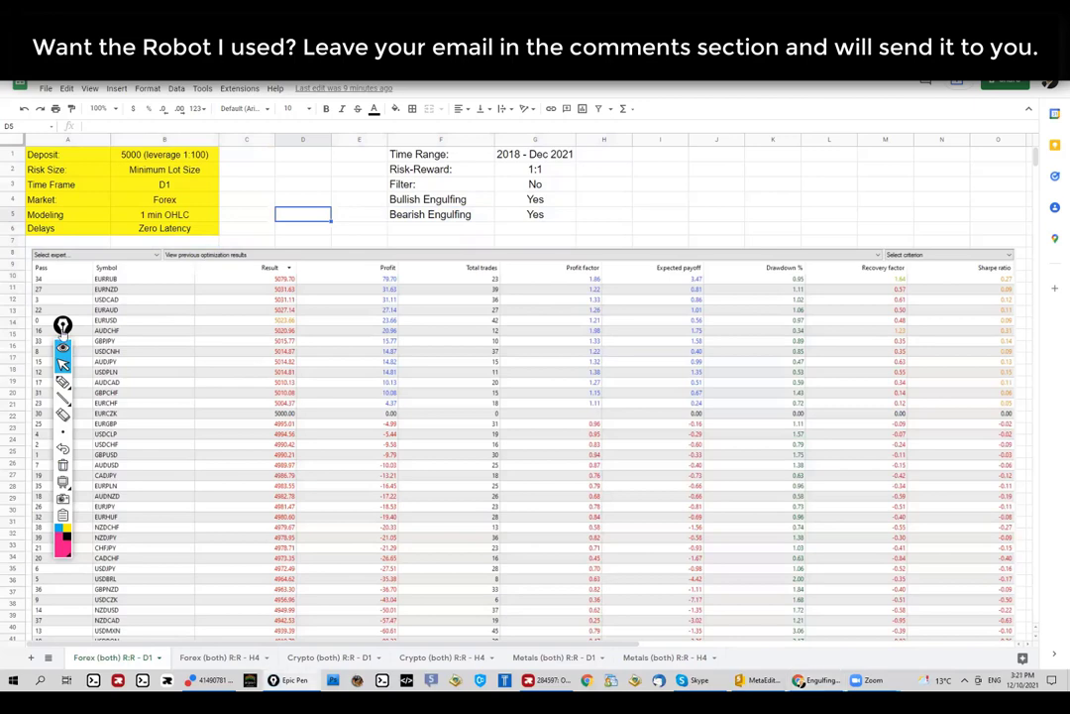
- In the 1:1 results, underline the profit at the break-even point and the last profit, and draw vertical lines beside the Profit column
scroll(265, 398, "down", 2)
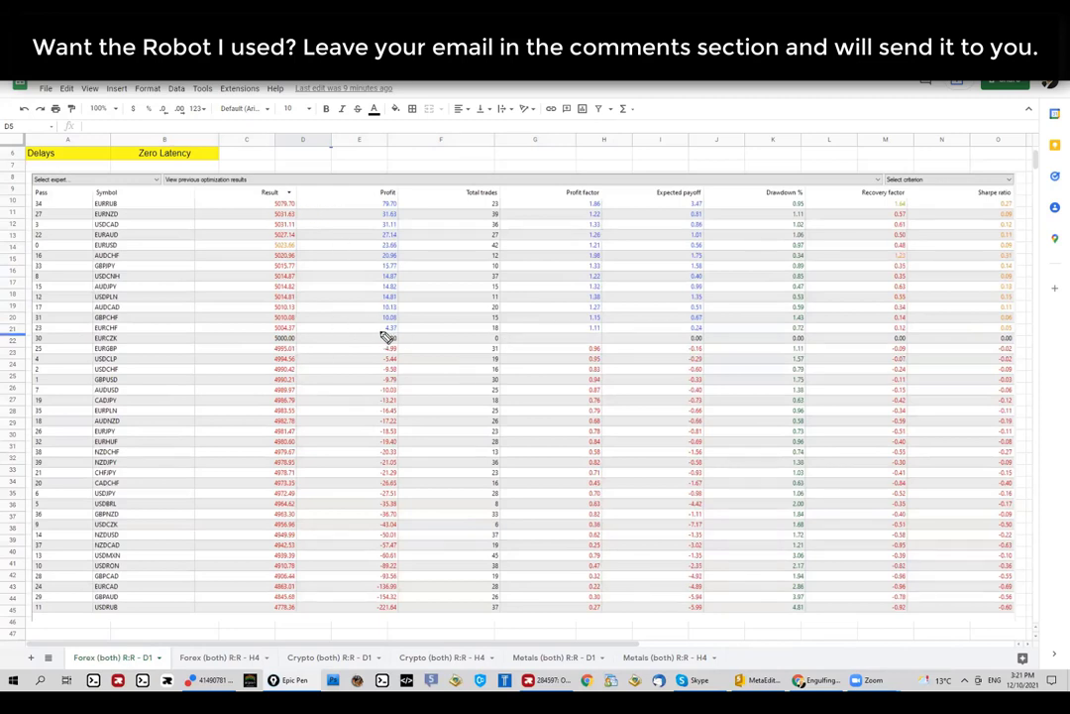
left_click_drag(363, 338, 409, 338)
left_click_drag(407, 612, 366, 611)
left_click_drag(333, 216, 333, 347)
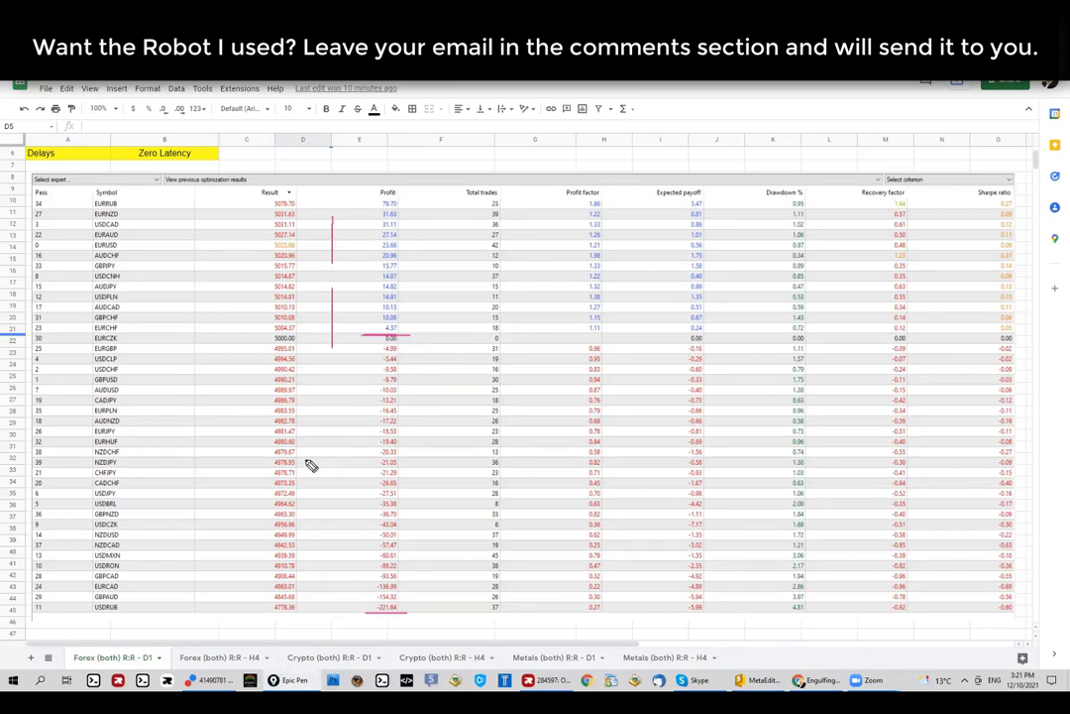
- Clear the marks, box the symbols from EURRUB to GBPCHF in the 1:1 results, and remove that box
key("ctrl+shift+c")
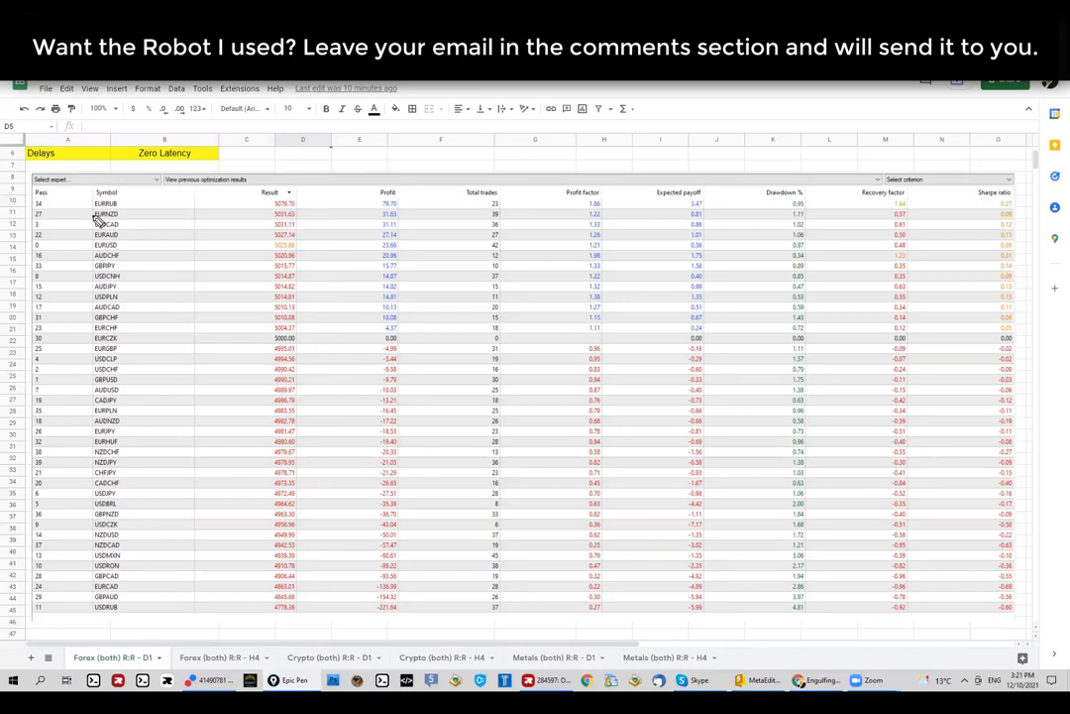
mouse_move(96, 201)
left_mouse_down()
mouse_move(85, 315)
mouse_move(128, 319)
mouse_move(129, 222)
mouse_move(97, 201)
left_mouse_up()
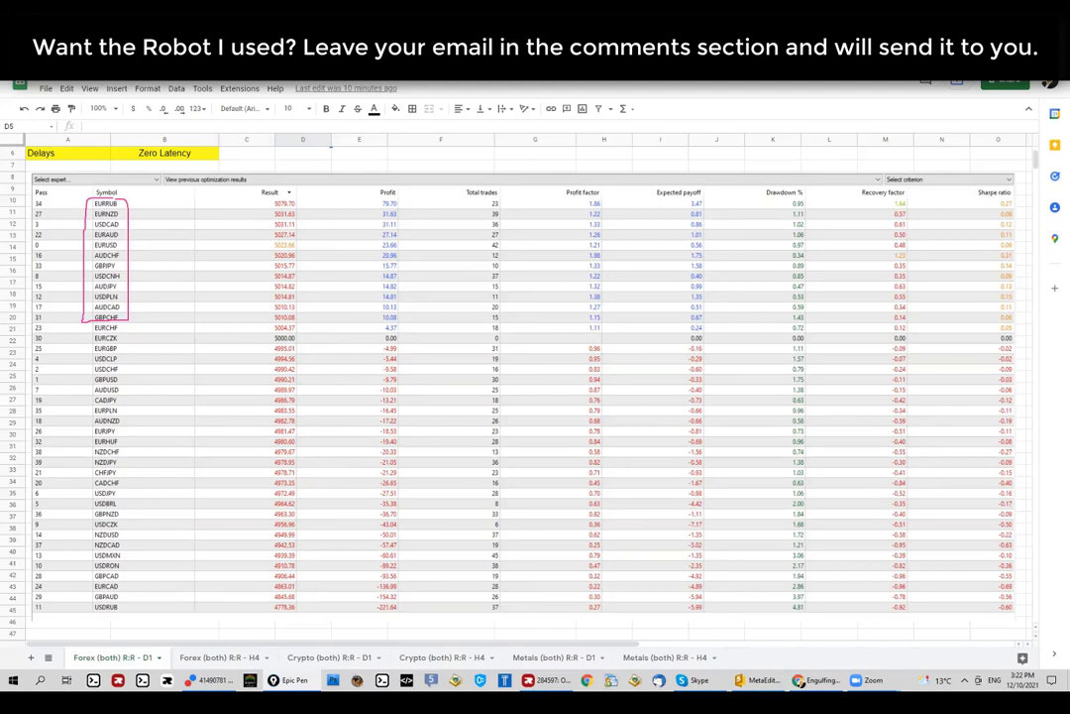
key("ctrl+shift+z")
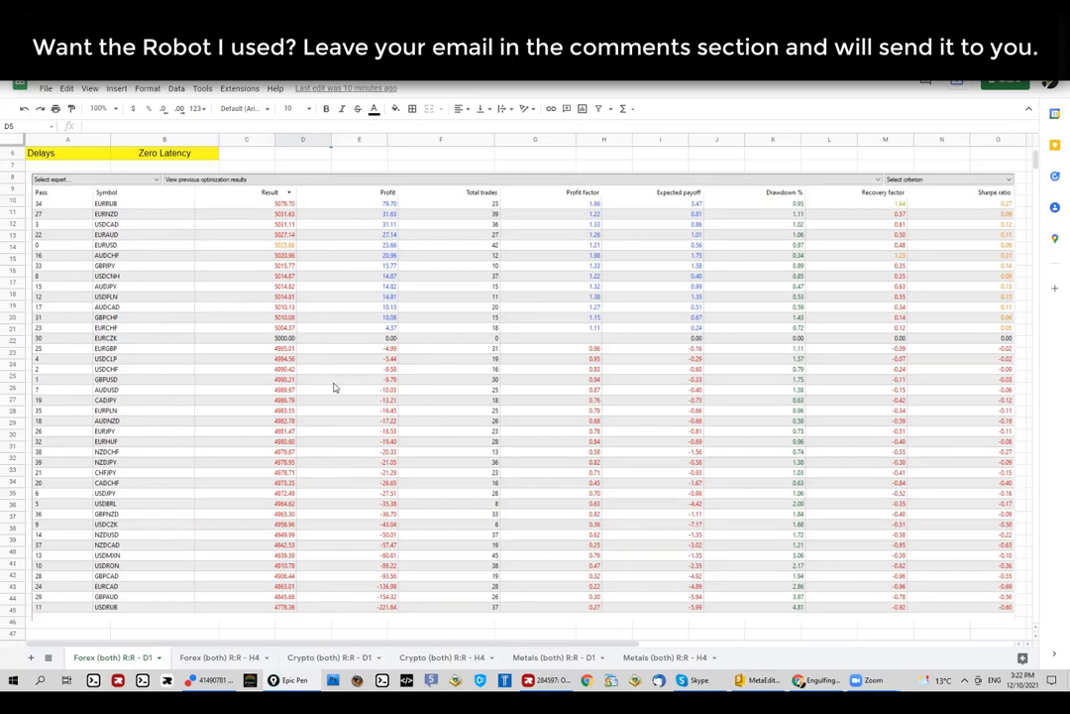
- In the 1:2 results, underline the profits at the break-even point and in the last row, draw a line under USDCNH, and clear the marks
scroll(334, 388, "down", 6)
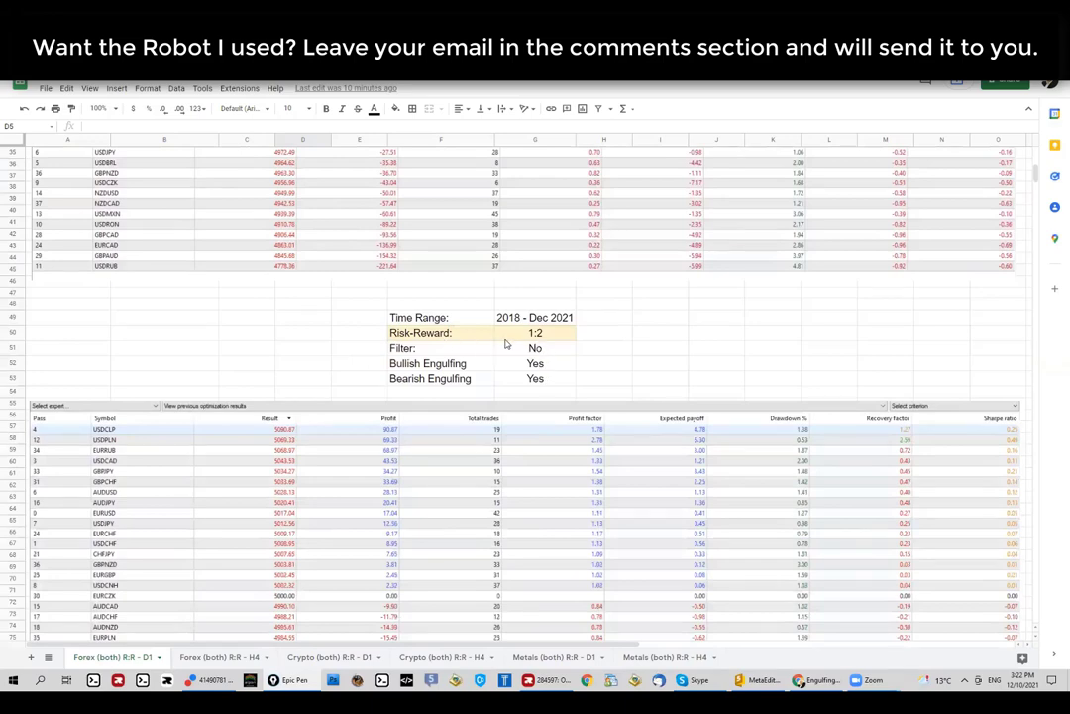
scroll(148, 359, "down", 5)
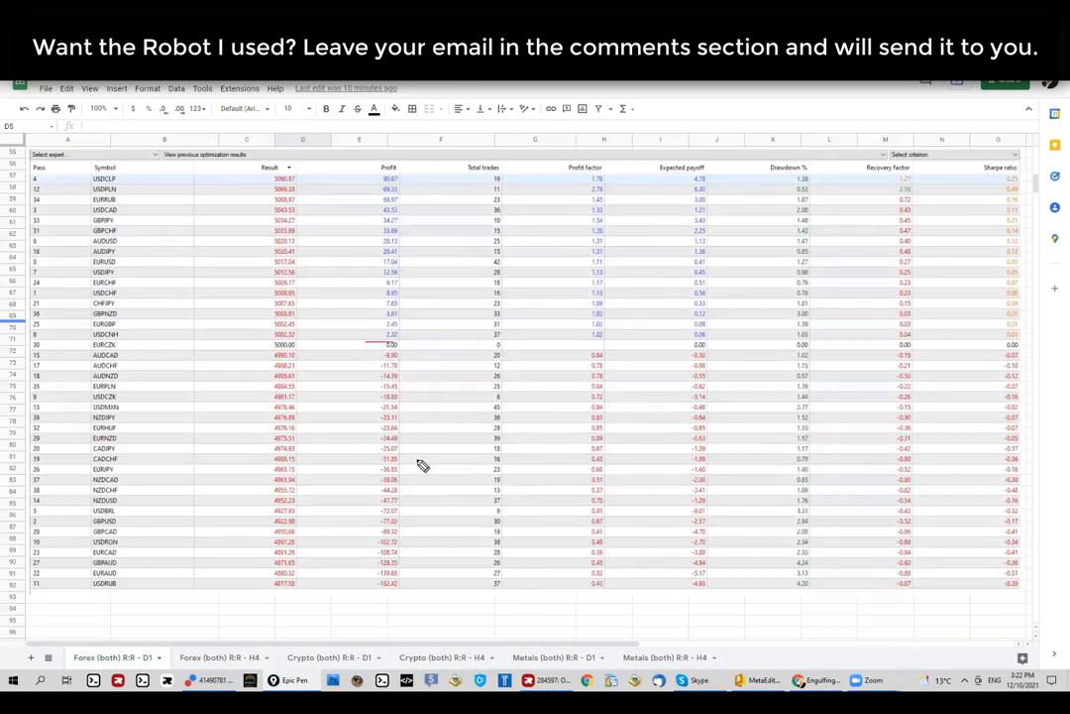
left_click_drag(412, 590, 366, 591)
left_click_drag(144, 335, 416, 336)
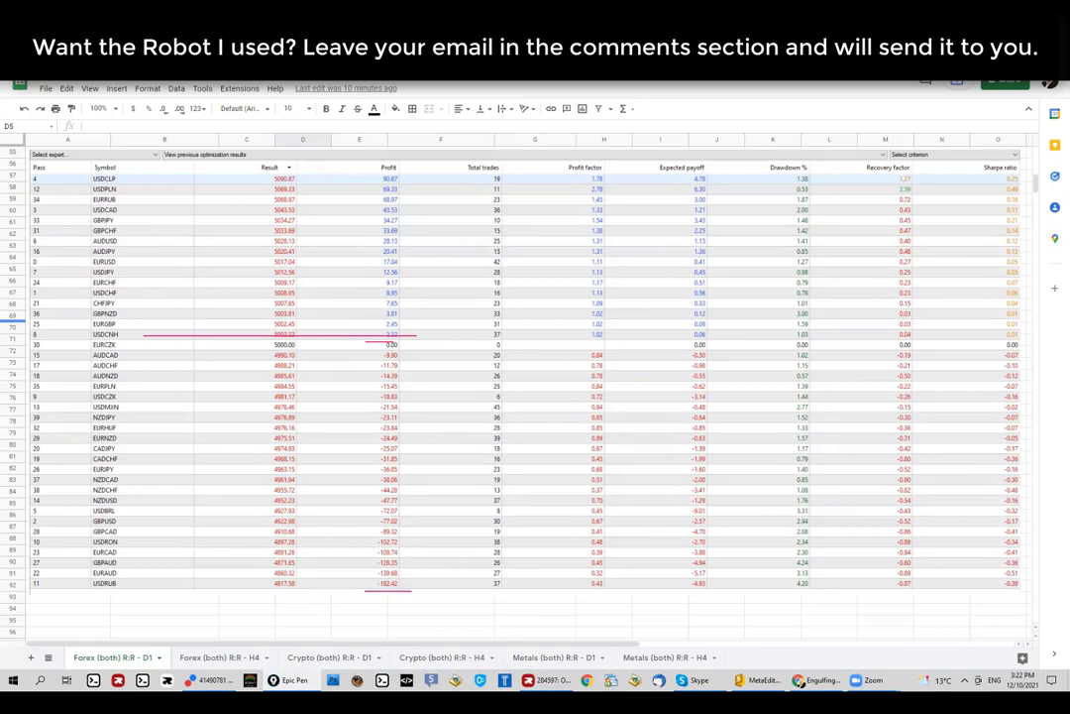
key("ctrl+shift+F5")
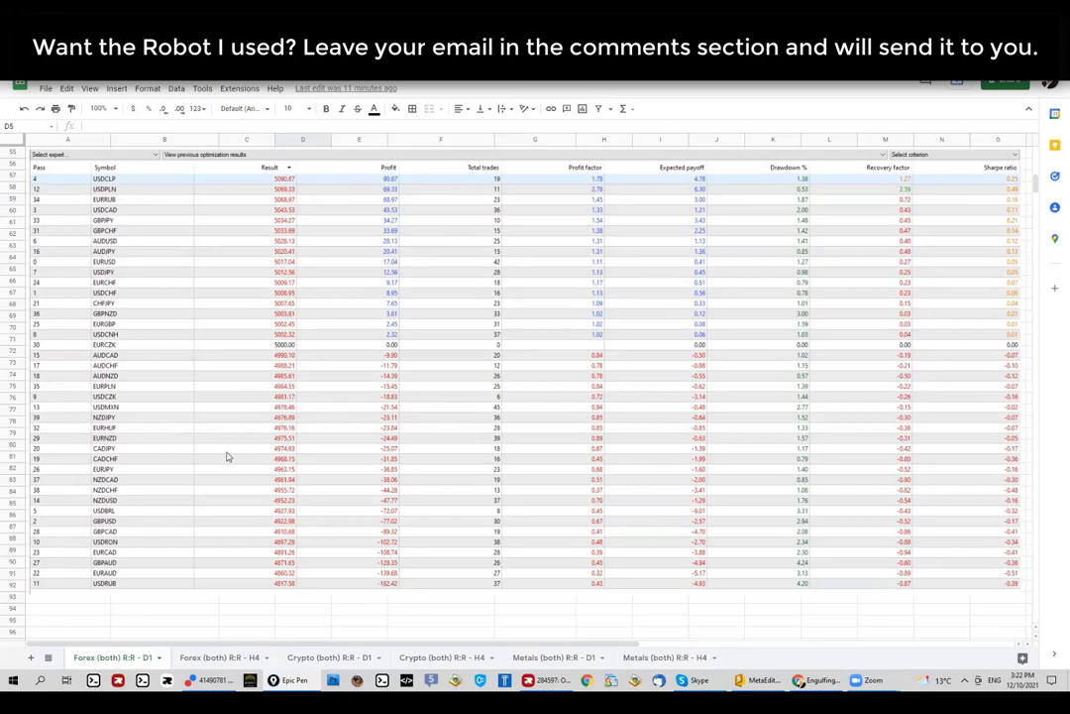
- In the Risk-Reward 1:3 results, box the negative profits from AUDCHF down to USDRUB
scroll(227, 456, "down", 5)
scroll(227, 456, "down", 5)
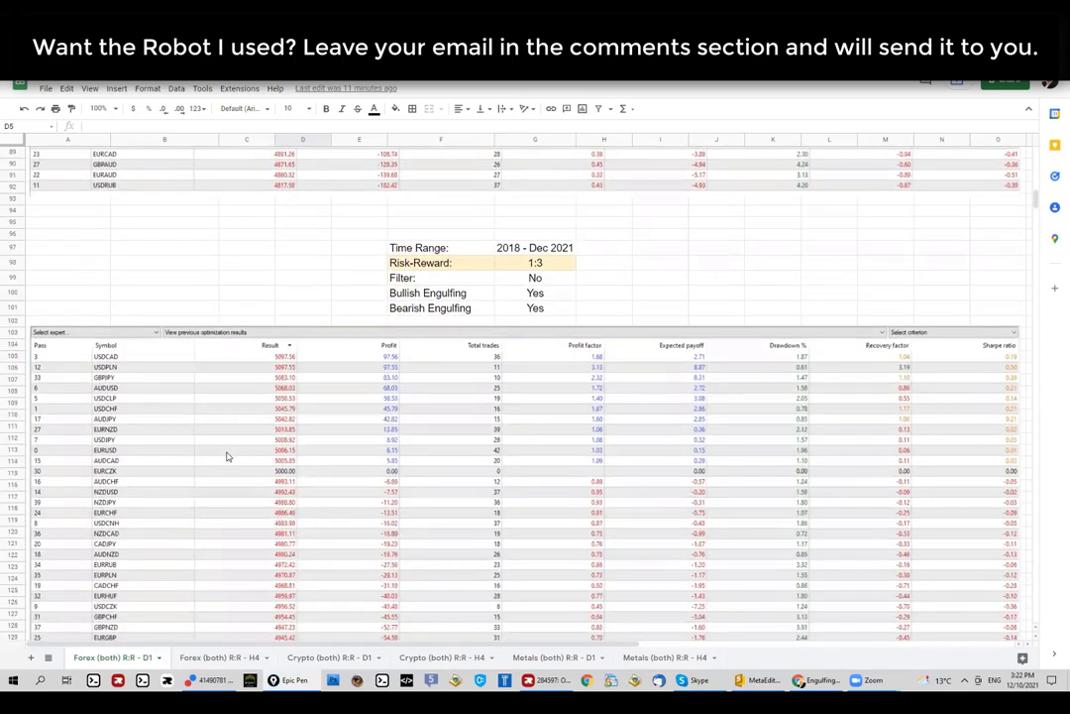
scroll(227, 456, "down", 4)
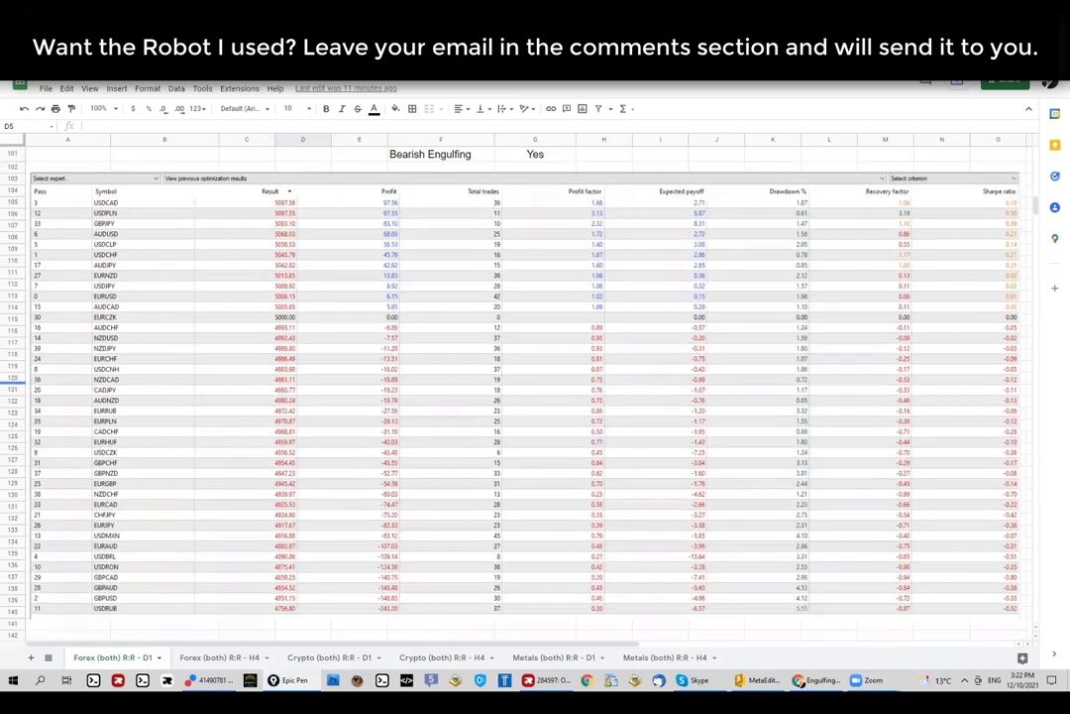
mouse_move(364, 317)
left_mouse_down()
mouse_move(410, 377)
mouse_move(408, 590)
mouse_move(371, 630)
mouse_move(367, 317)
left_mouse_up()
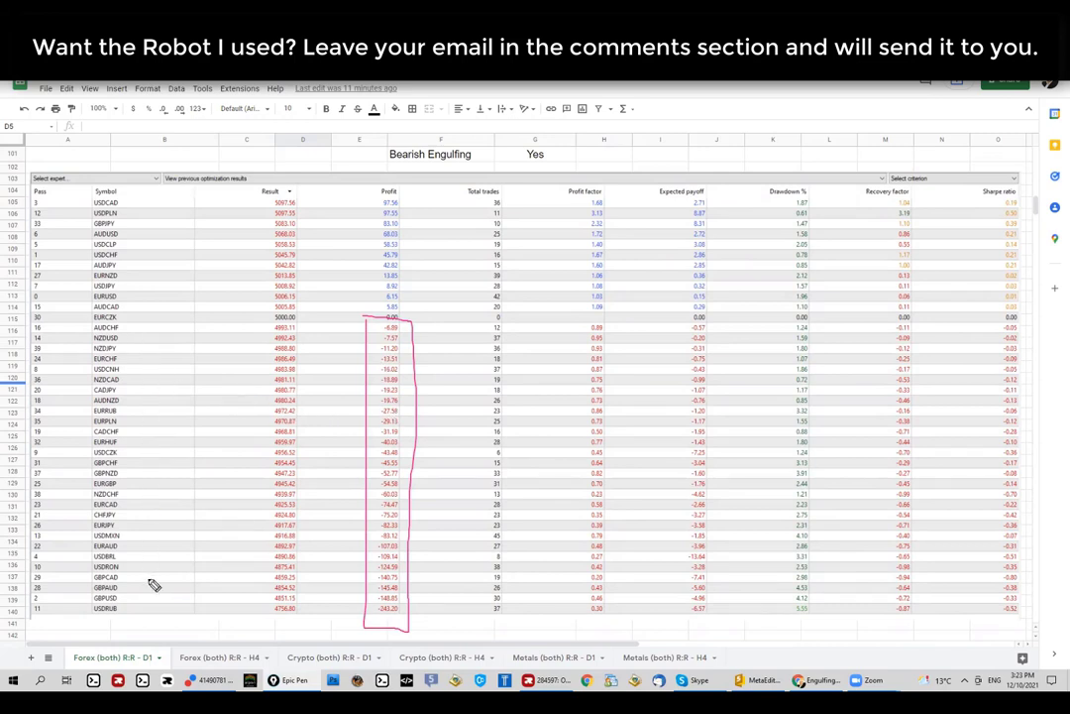
- Draw a long and a short vertical bracket between the Profit and Total trades columns, and clear all marks
mouse_move(454, 256)
left_mouse_down()
mouse_move(454, 371)
mouse_move(445, 373)
left_mouse_up()
left_click_drag(445, 297, 455, 297)
left_click_drag(447, 252, 462, 252)
left_click_drag(461, 278, 447, 279)
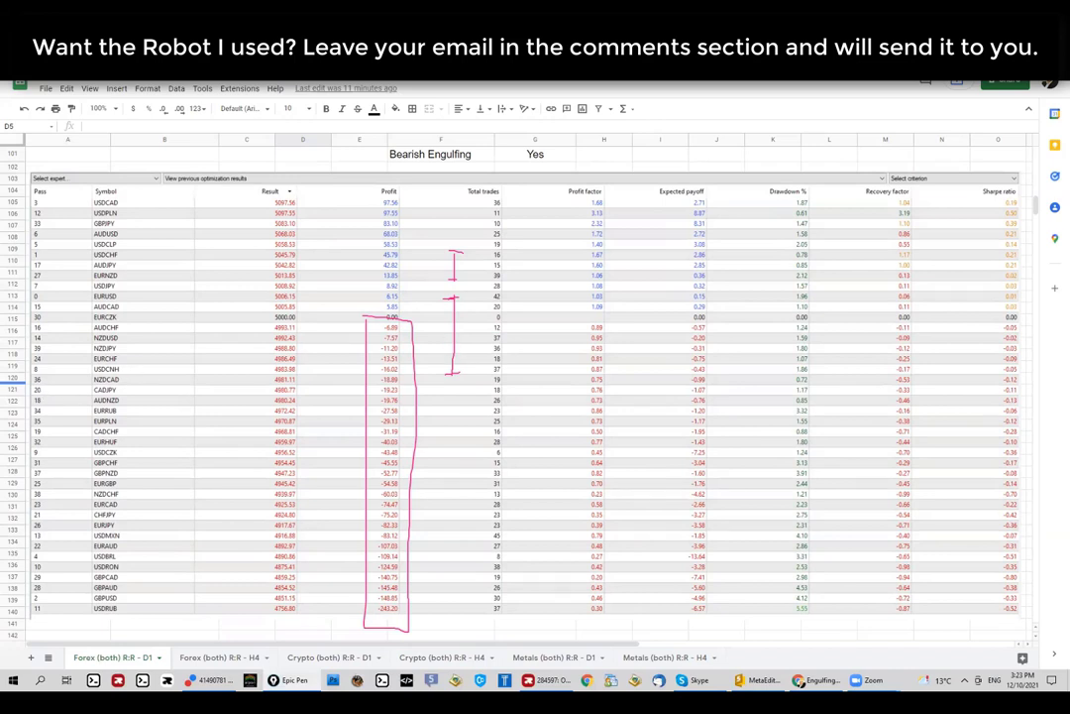
key("ctrl+shift+c")
- Circle the top of the Profit column in the 1:3 results and compare its profits with the 1:1 and 1:2 tables
mouse_move(375, 200)
left_mouse_down()
mouse_move(425, 227)
mouse_move(391, 191)
left_mouse_up()
scroll(385, 347, "up", 3)
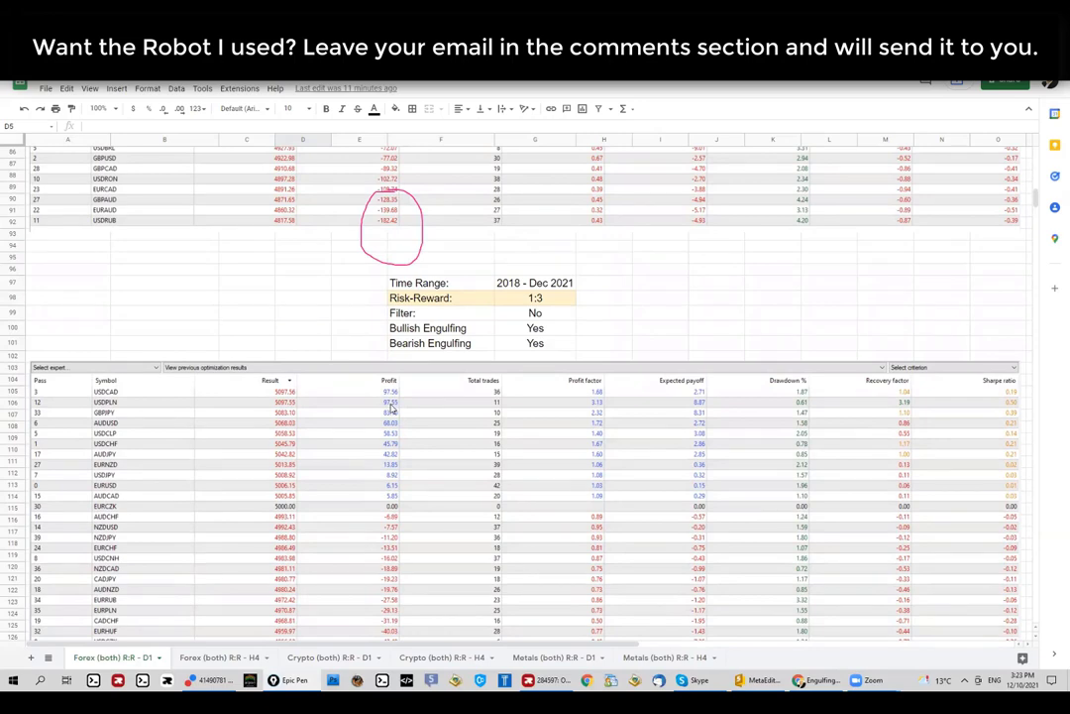
scroll(391, 405, "up", 5)
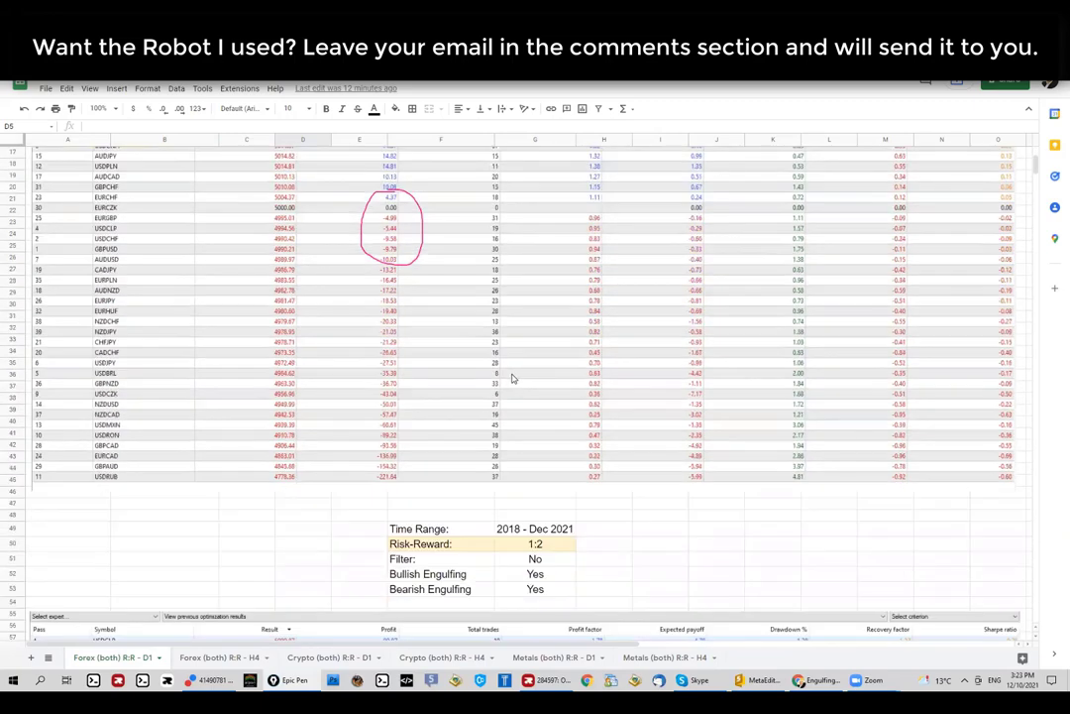
scroll(513, 378, "down", 5)
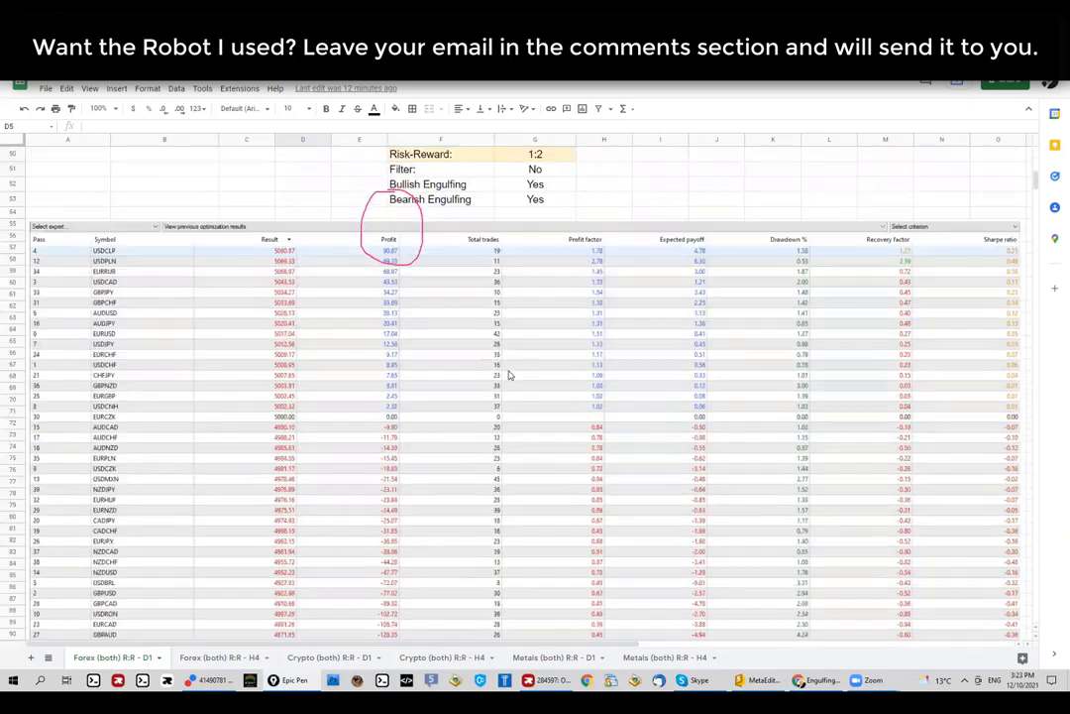
scroll(510, 375, "down", 10)
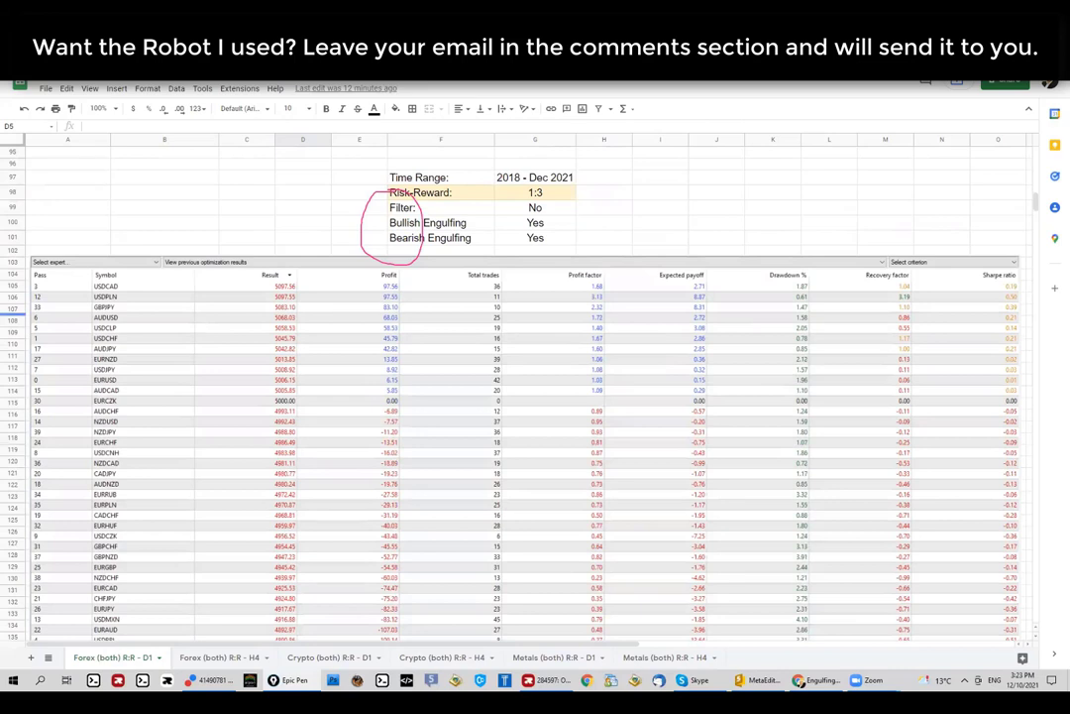
- Mark the top profit factors in the 1:3 results and box the profit factors from USDCAD to AUDUSD in the 1:4 results
mouse_move(595, 289)
left_mouse_down()
mouse_move(583, 303)
mouse_move(603, 321)
mouse_move(598, 284)
left_mouse_up()
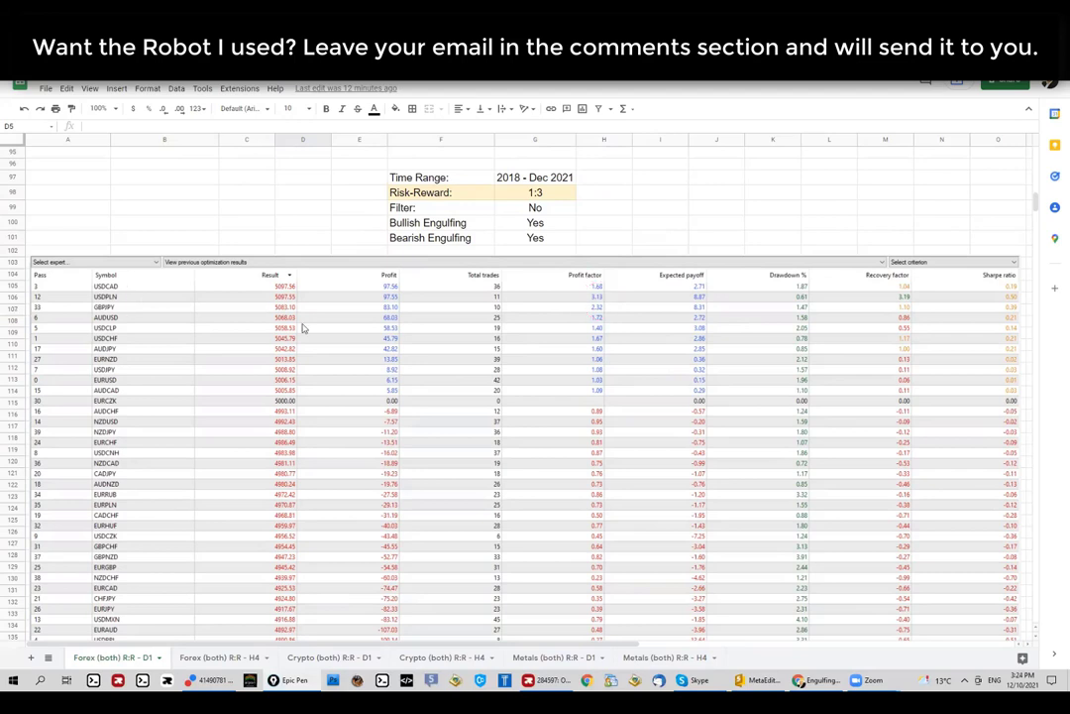
scroll(293, 375, "down", 4)
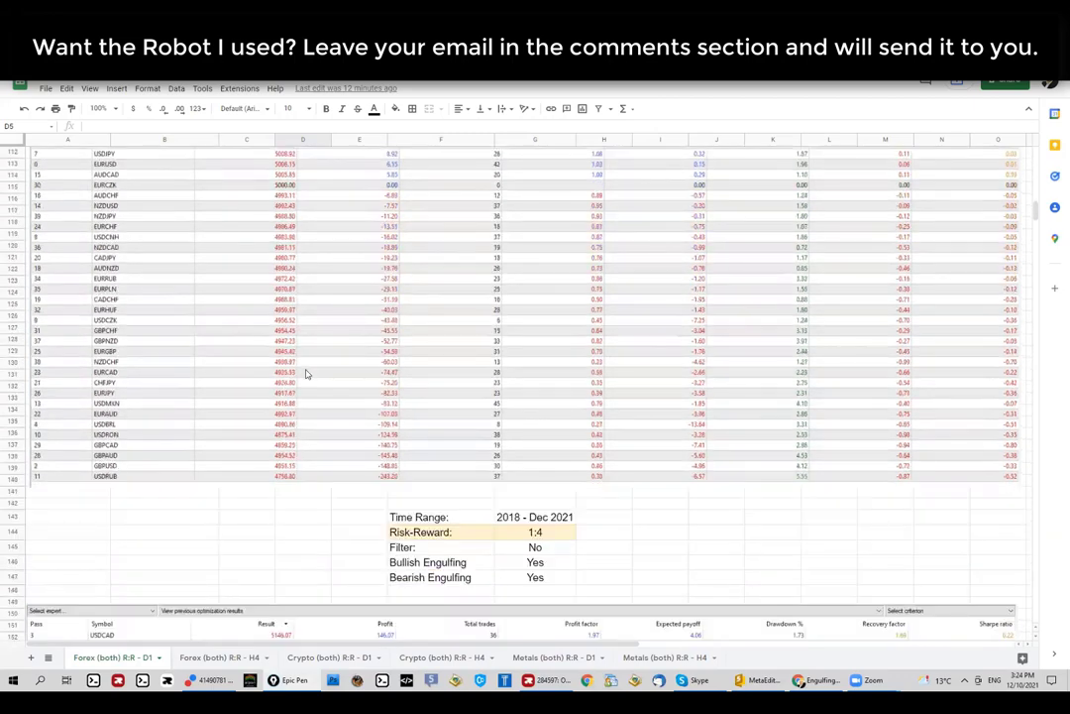
scroll(233, 362, "down", 4)
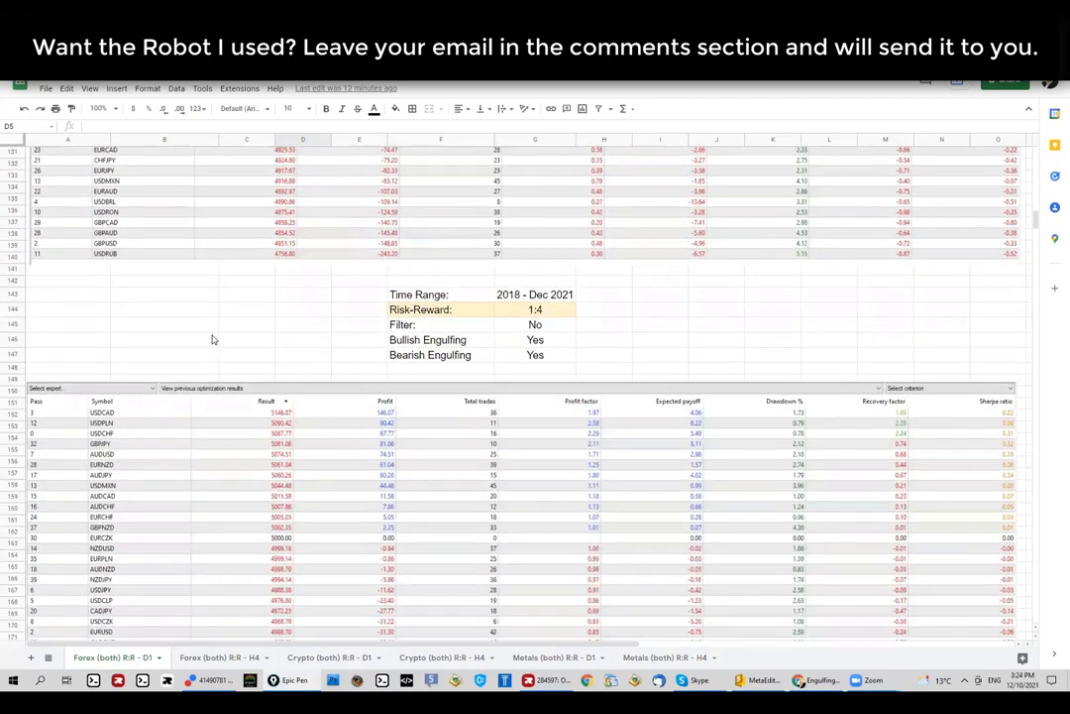
scroll(248, 327, "down", 1)
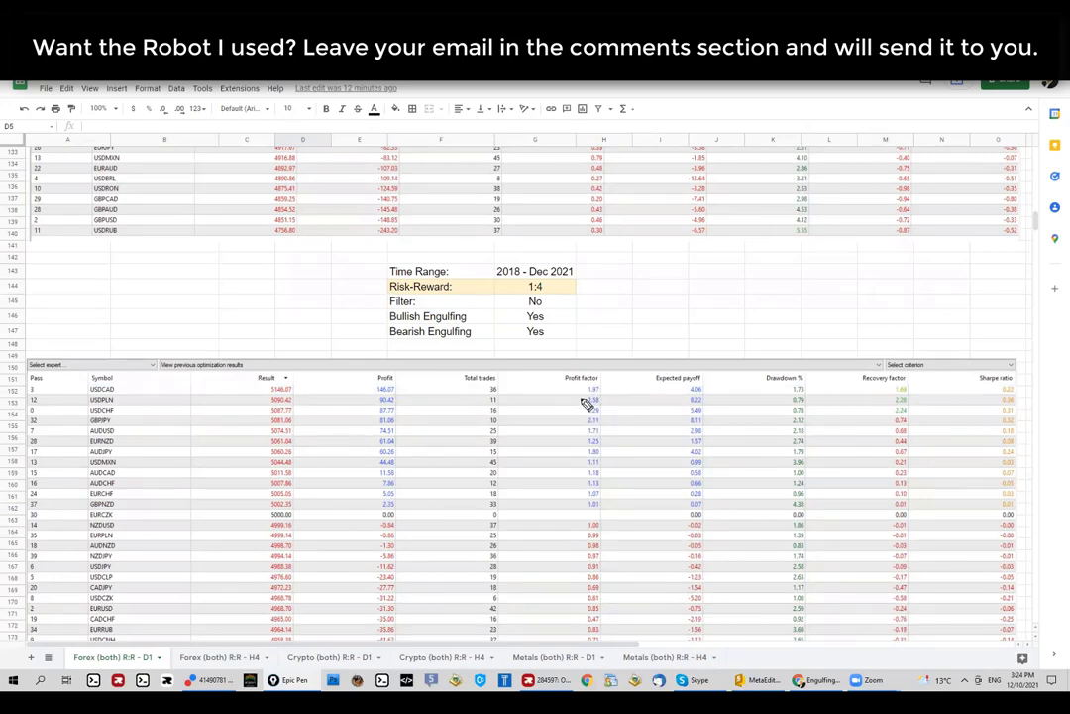
mouse_move(589, 382)
left_mouse_down()
mouse_move(615, 437)
mouse_move(580, 442)
mouse_move(585, 389)
left_mouse_up()
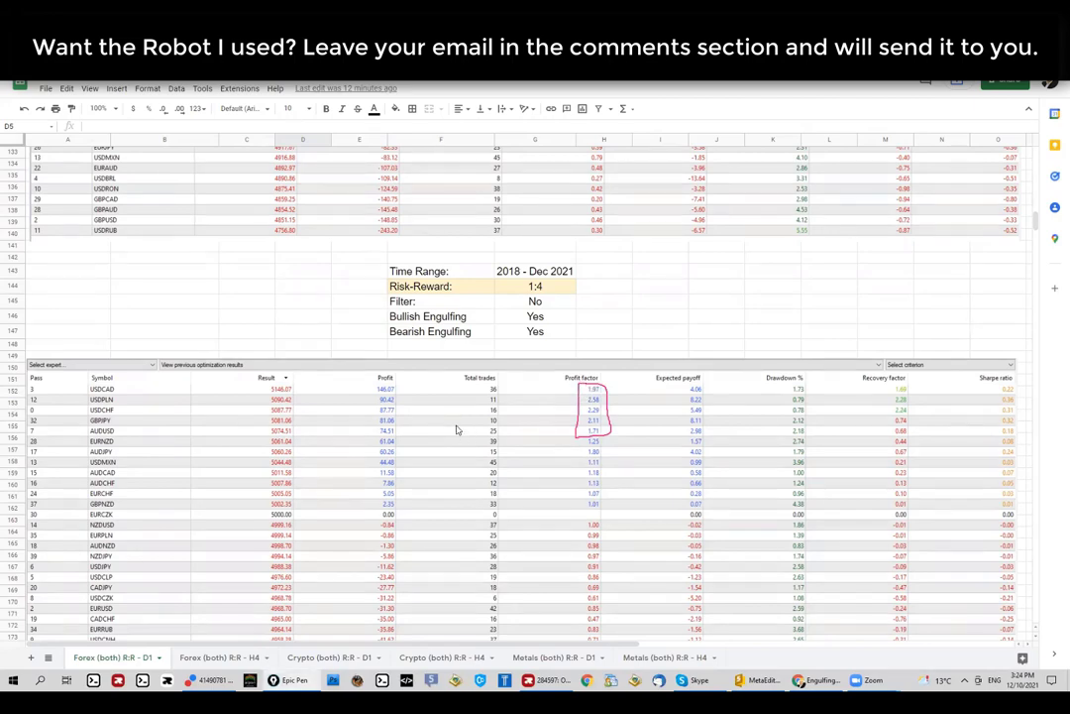
- Return to the 1:3 results and box the profits from USDCAD down to EURNZD
scroll(561, 433, "up", 3)
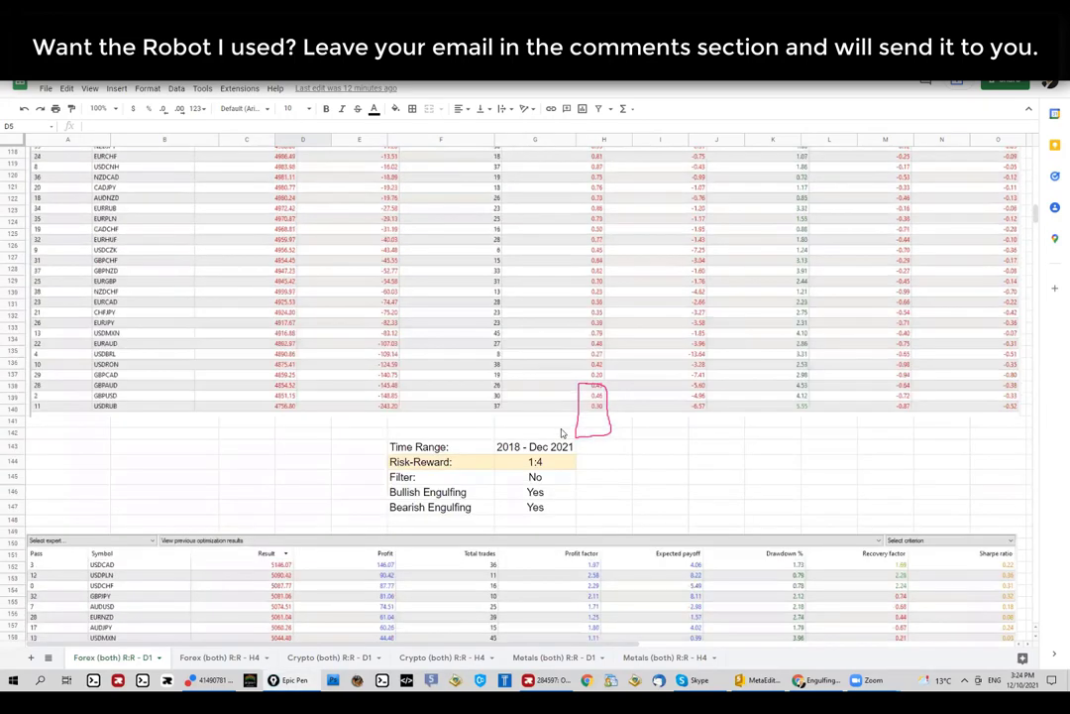
scroll(562, 433, "down", 6)
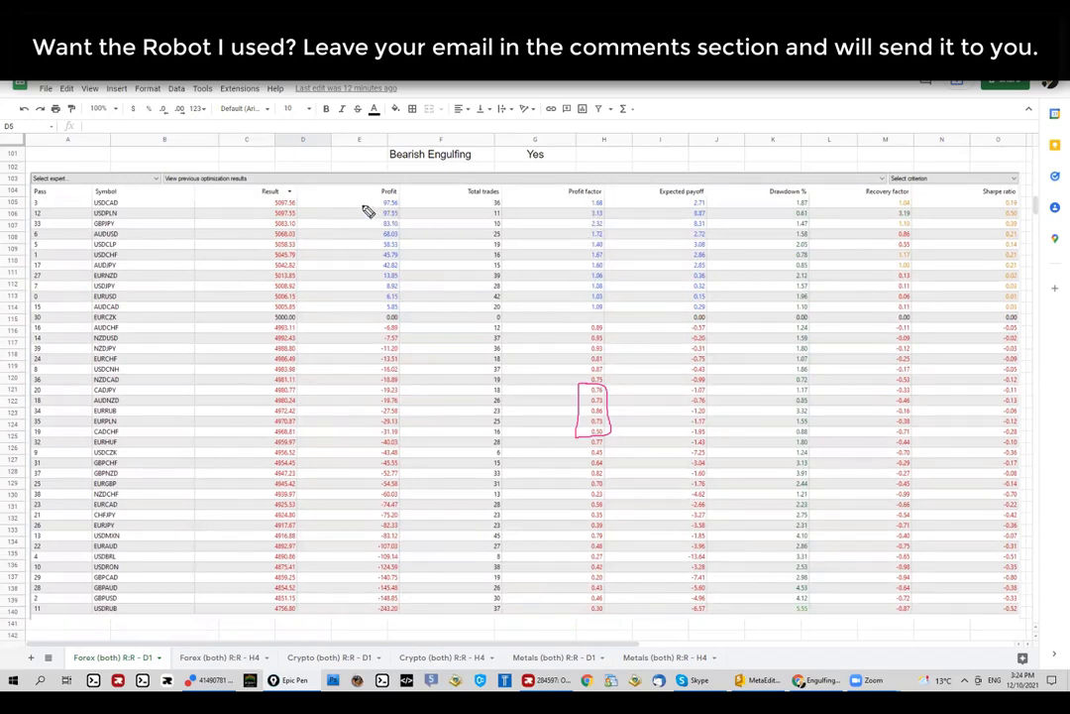
mouse_move(394, 194)
left_mouse_down()
mouse_move(371, 287)
mouse_move(384, 196)
left_mouse_up()
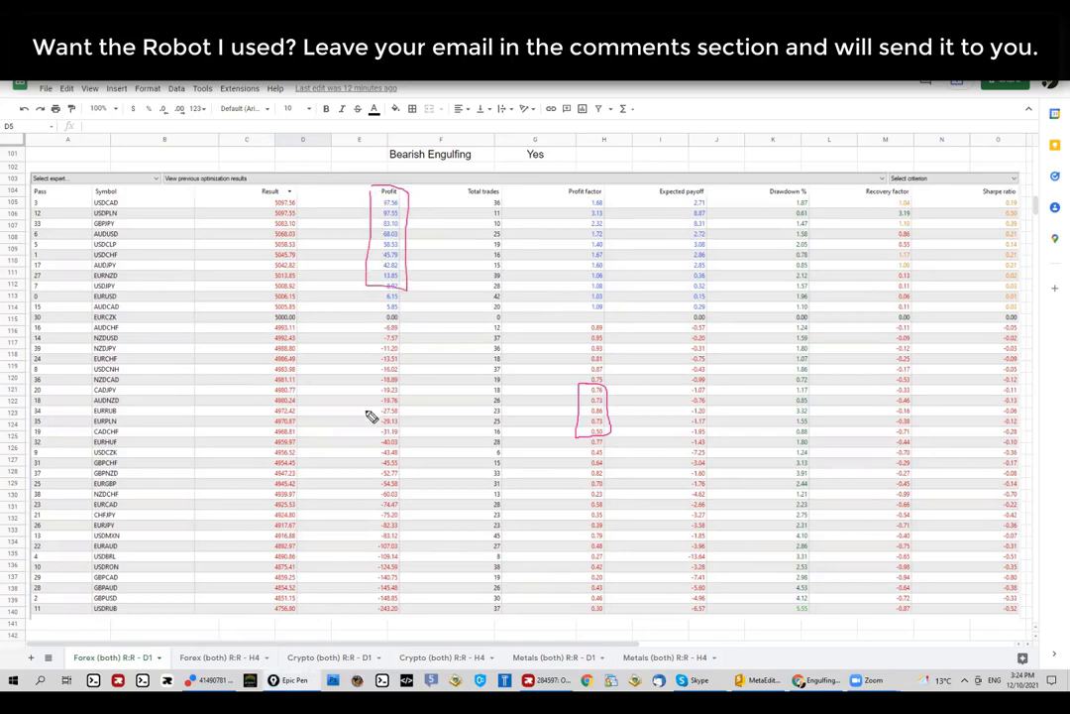
- In the Risk-Reward 1:4 results, underline the USDCAD symbol and its profit
scroll(374, 466, "down", 8)
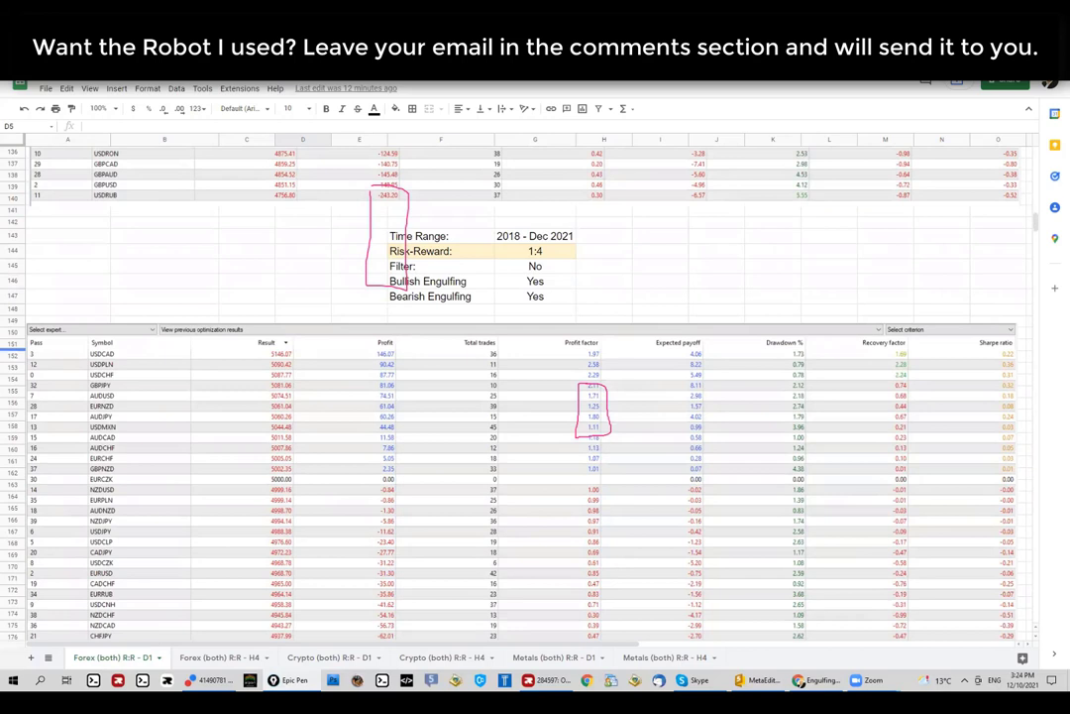
left_click_drag(87, 355, 115, 354)
mouse_move(374, 359)
left_mouse_down()
mouse_move(388, 358)
mouse_move(345, 360)
left_mouse_up()
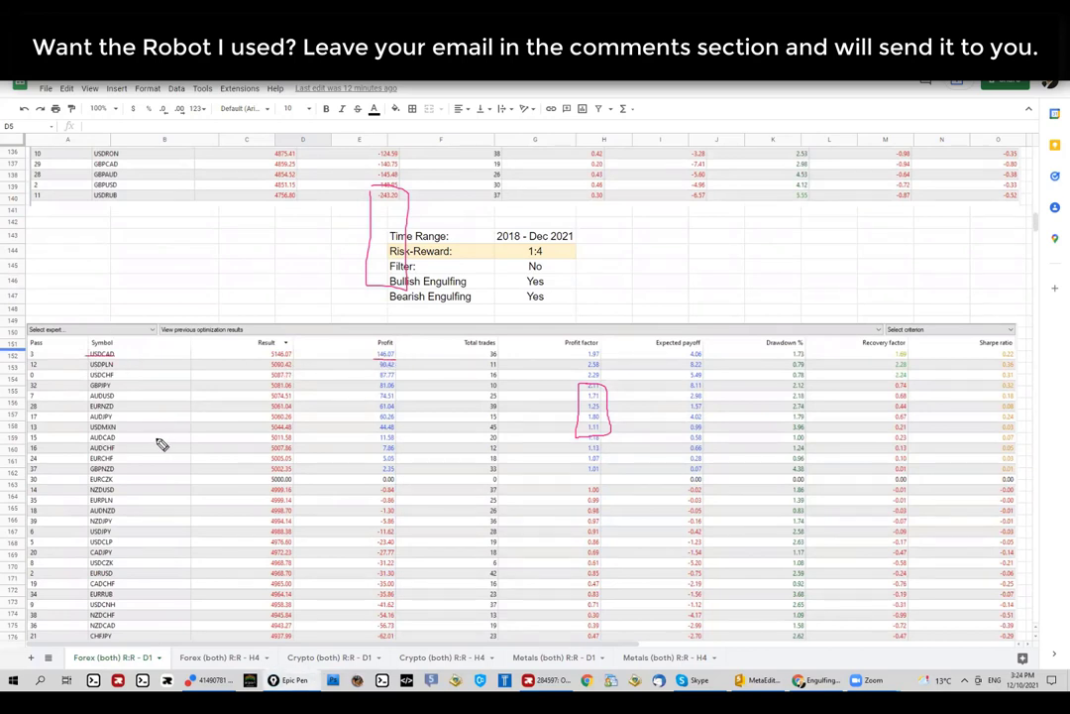
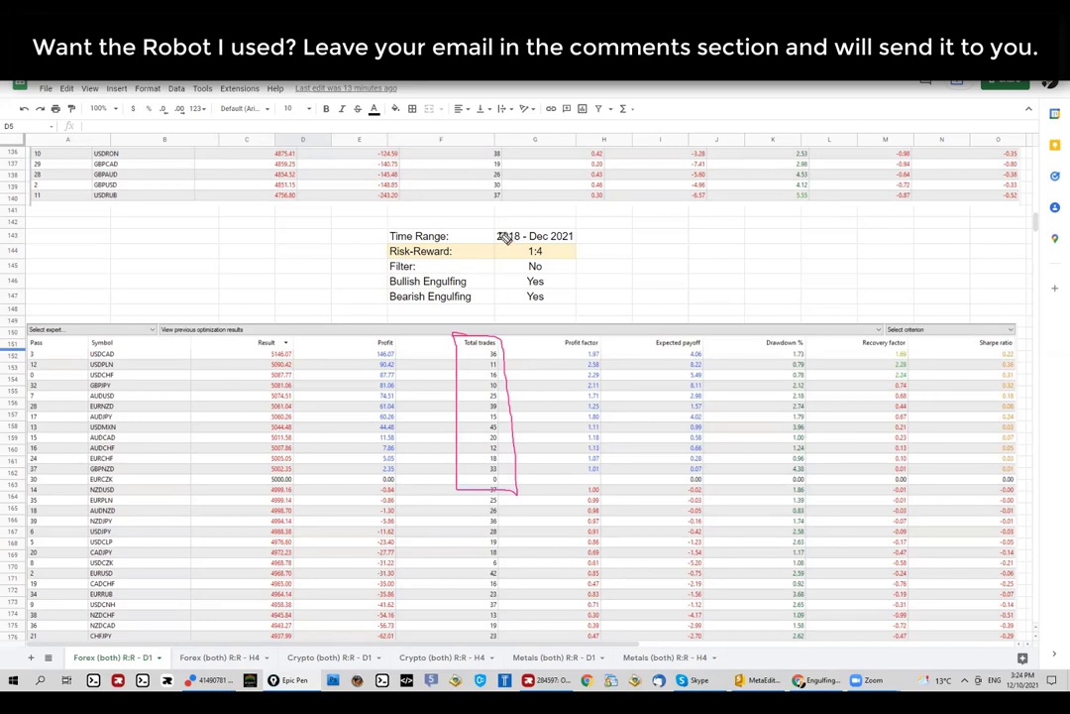
- Box the 1:4 table's total trades from USDCAD to EURCZK and the 2018 - Dec 2021 time range, and clear all marks
mouse_move(488, 229)
left_mouse_down()
mouse_move(569, 246)
mouse_move(585, 233)
mouse_move(492, 227)
left_mouse_up()
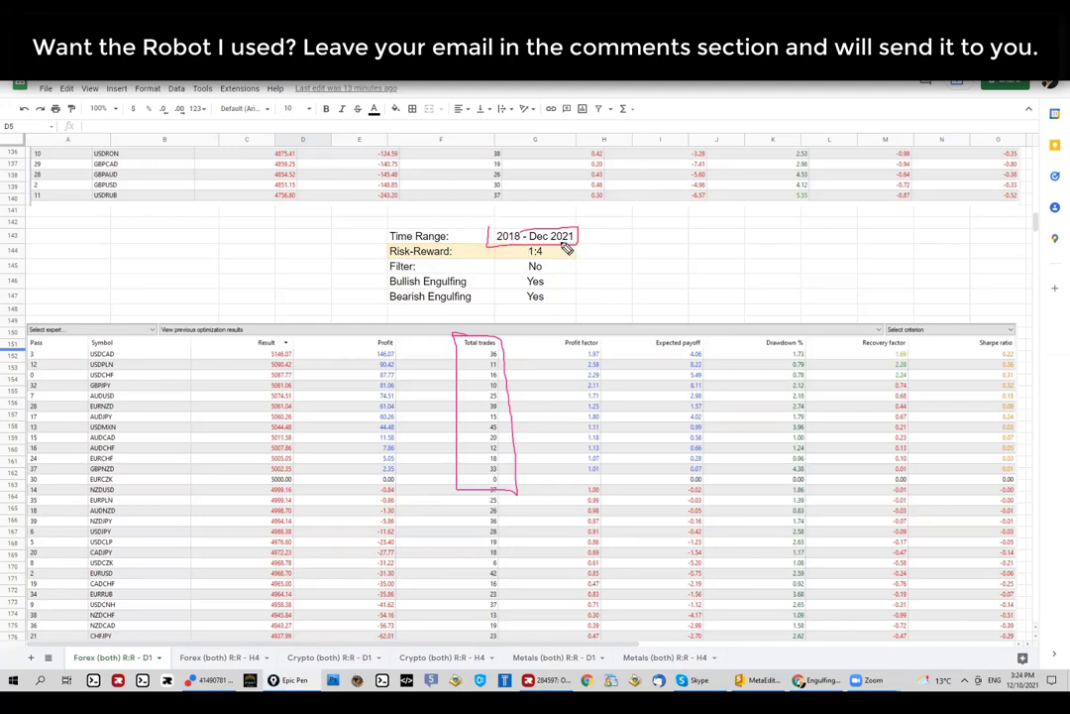
left_click_drag(575, 247, 489, 245)
key("Escape")
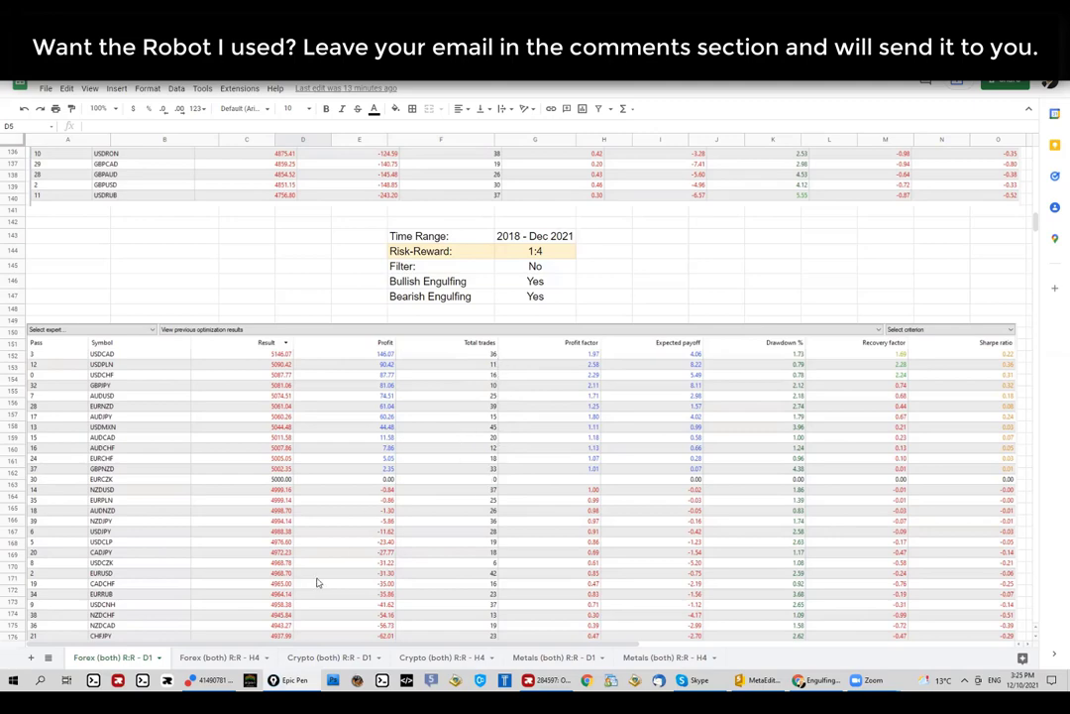
- Select the 1:5 risk-reward value and compare the 1:5 results with the 1:4 table
scroll(317, 581, "down", 5)
scroll(315, 574, "down", 3)
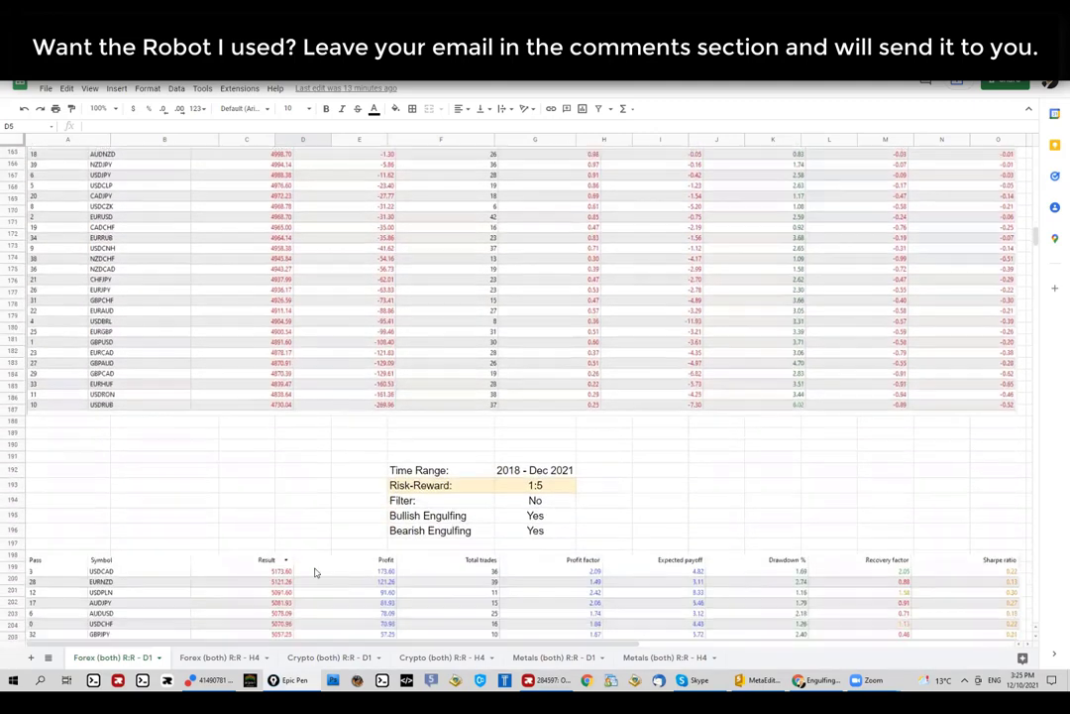
scroll(315, 565, "down", 3)
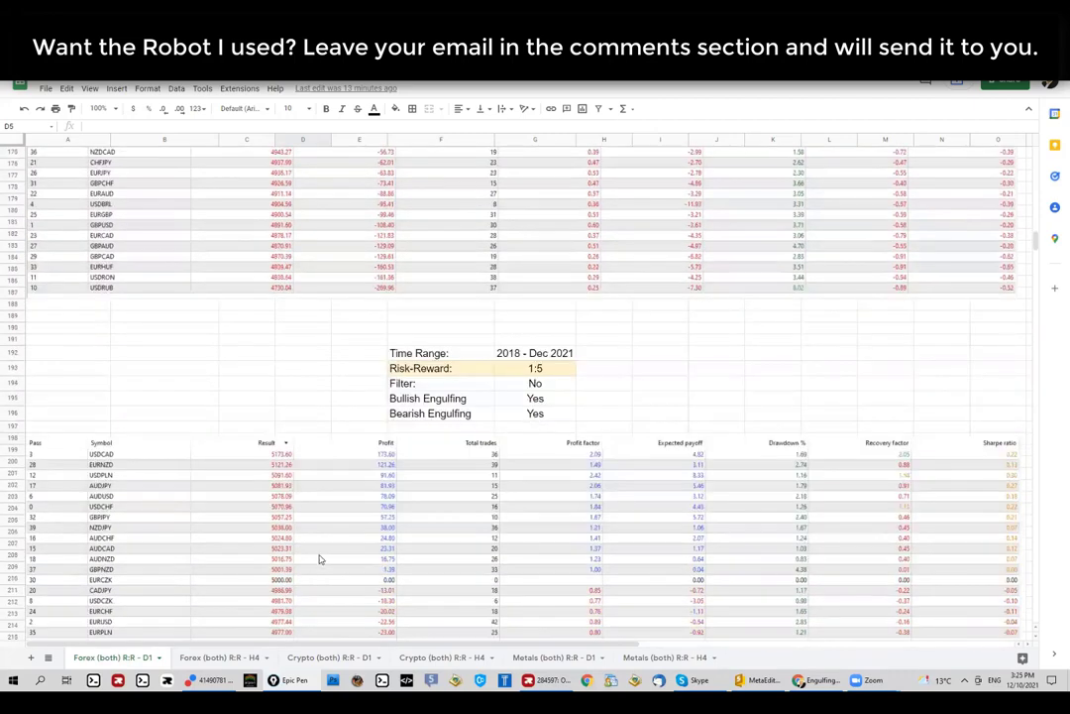
left_click(517, 368)
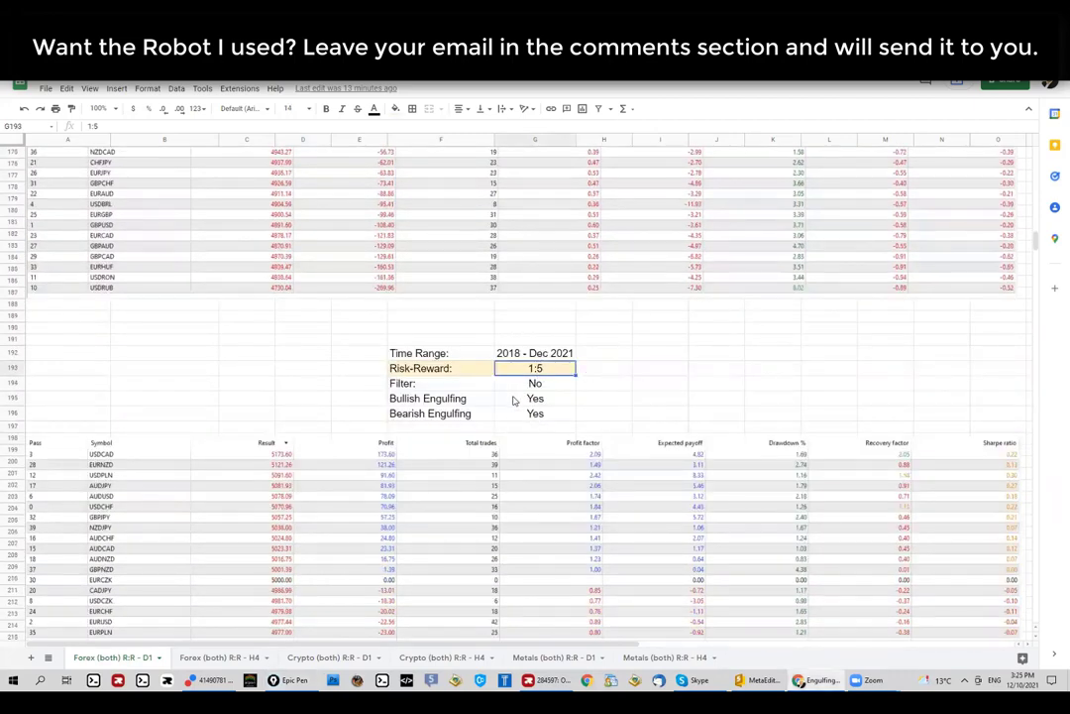
scroll(519, 432, "down", 3)
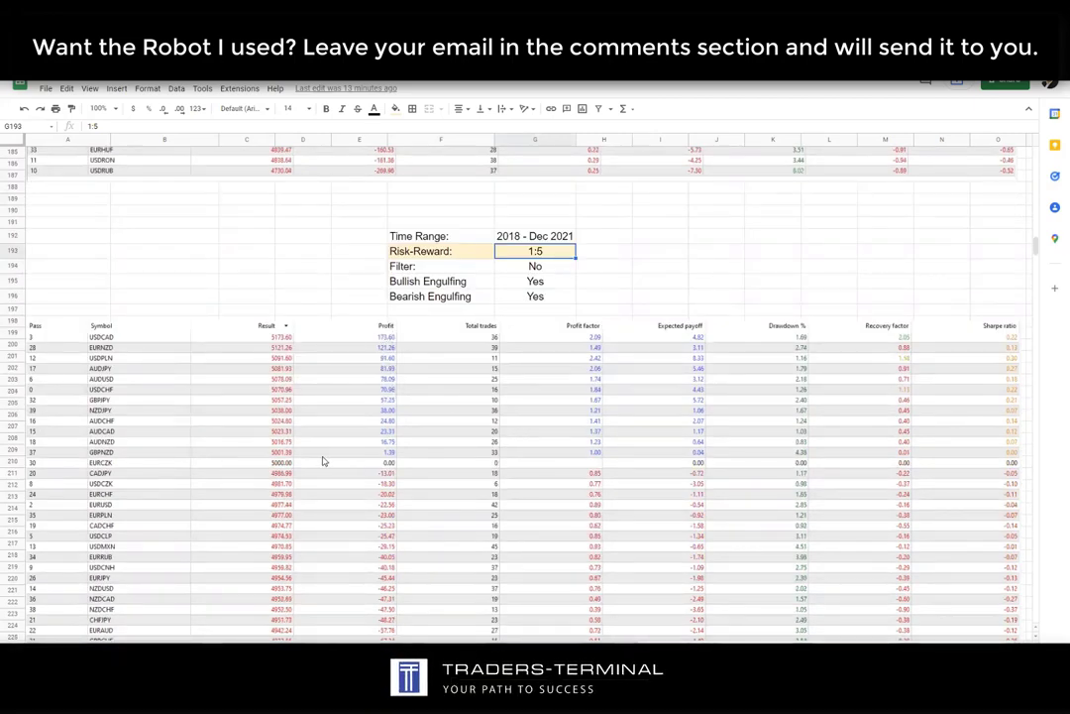
scroll(325, 459, "up", 7)
scroll(356, 408, "up", 5)
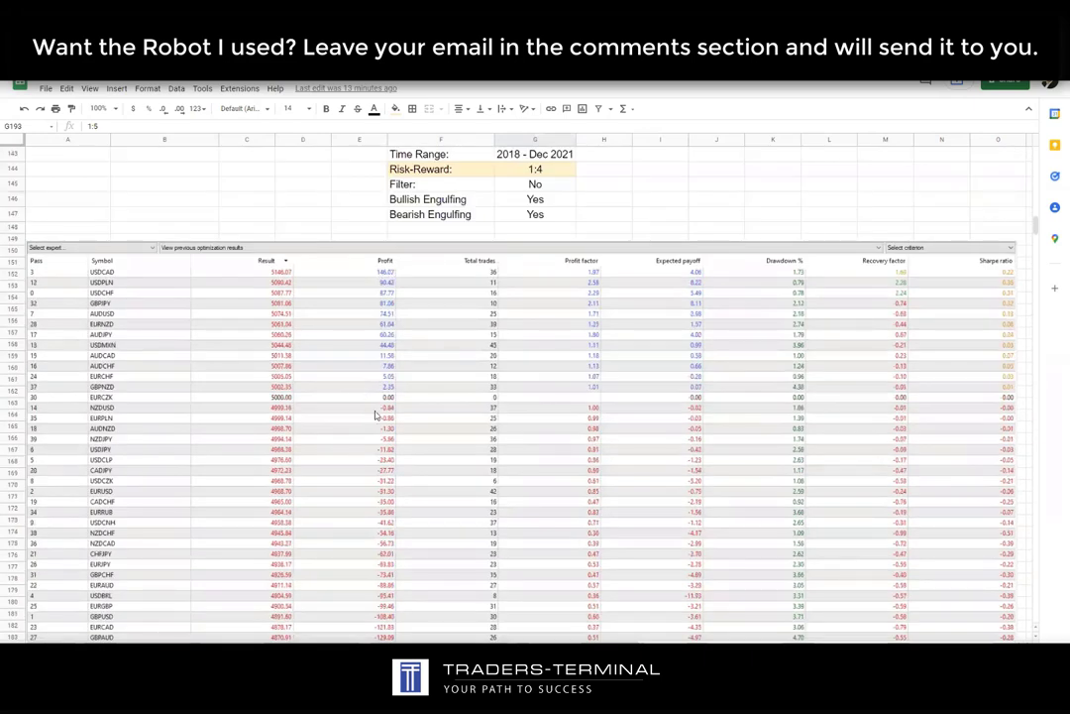
scroll(334, 610, "down", 10)
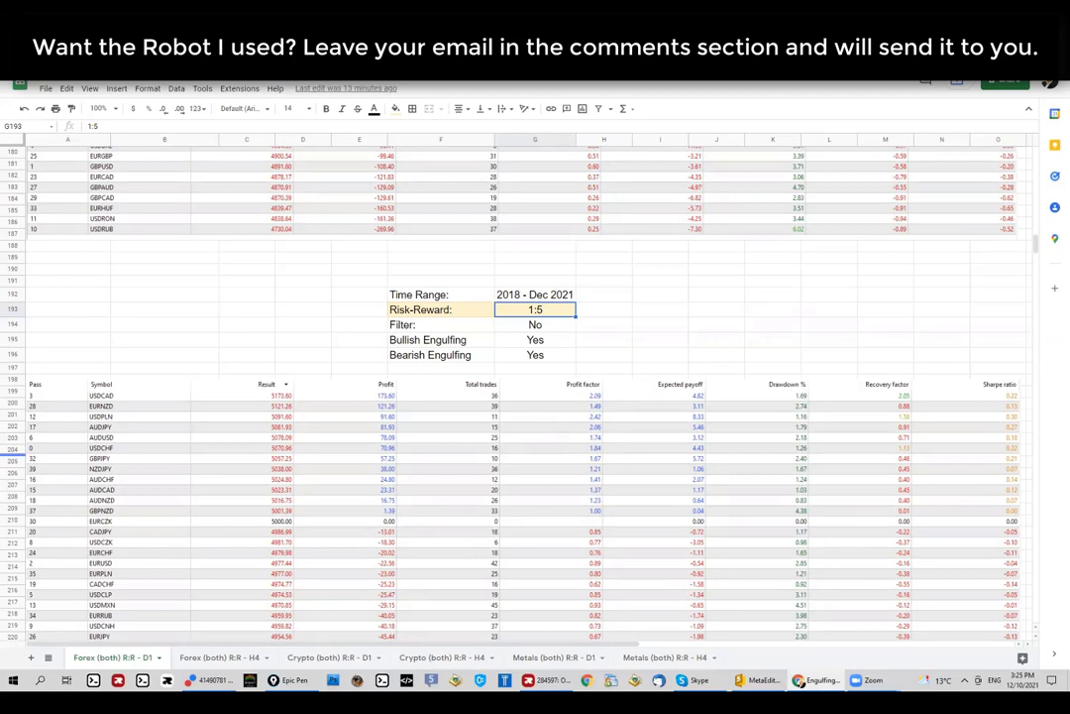
- In the 1:5 results, underline AUDJPY's profit factor, box the symbols from USDCAD to AUDJPY, and clear the marks
left_click_drag(586, 436, 612, 436)
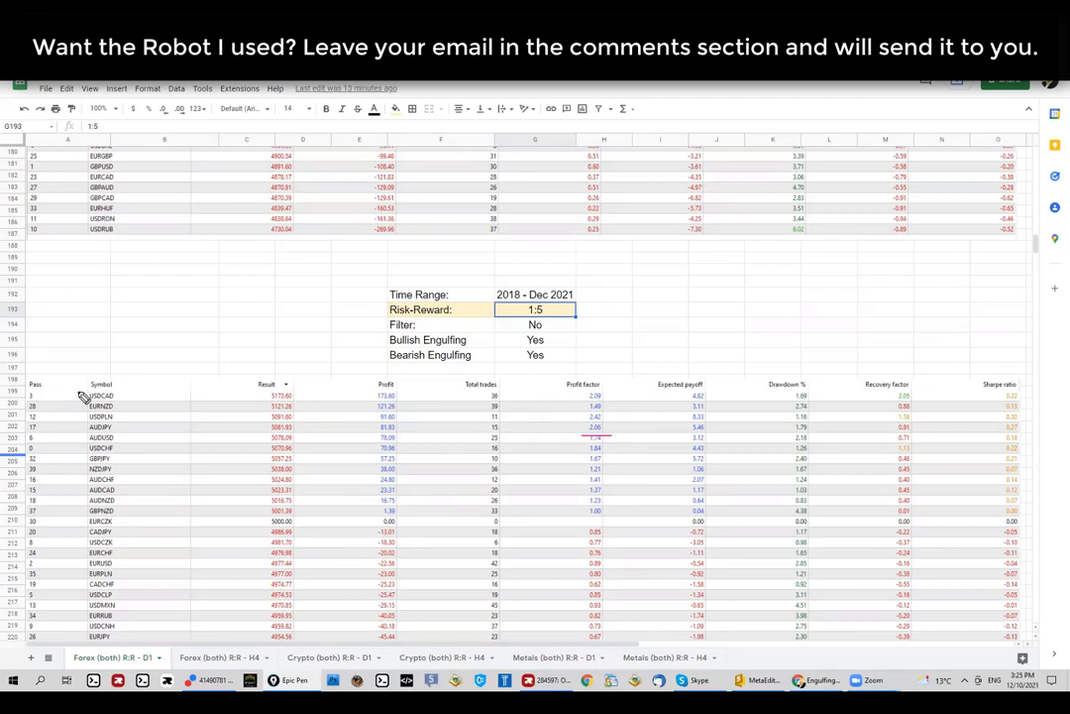
mouse_move(83, 397)
left_mouse_down()
mouse_move(81, 424)
mouse_move(107, 436)
mouse_move(131, 396)
mouse_move(87, 401)
left_mouse_up()
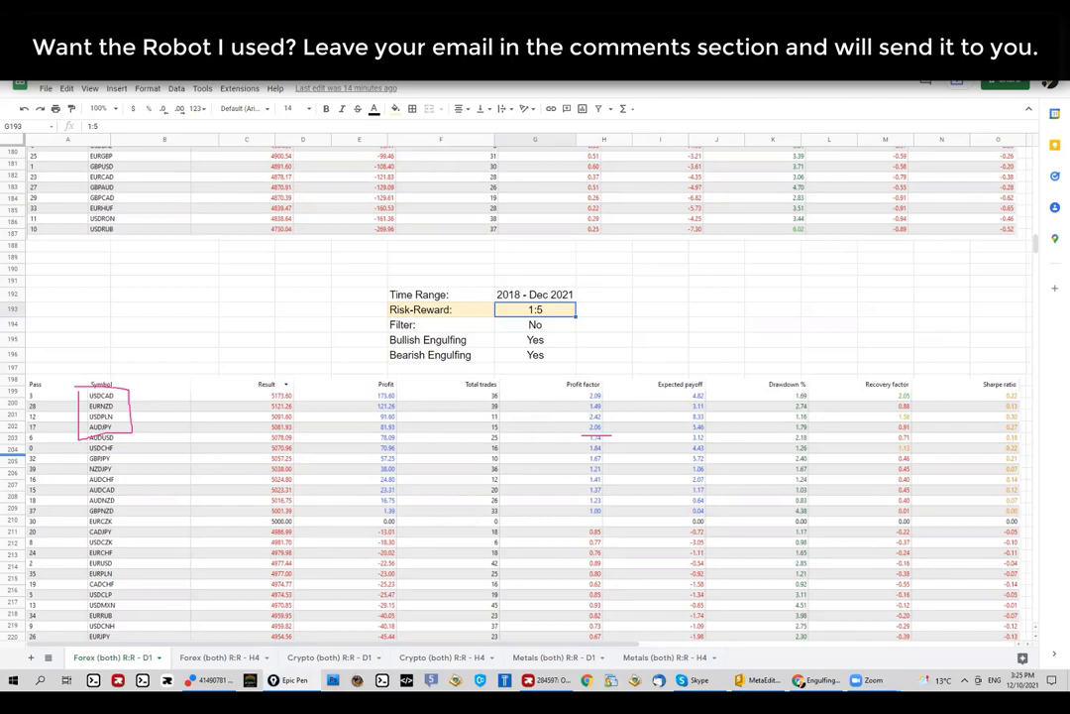
scroll(371, 573, "up", 8)
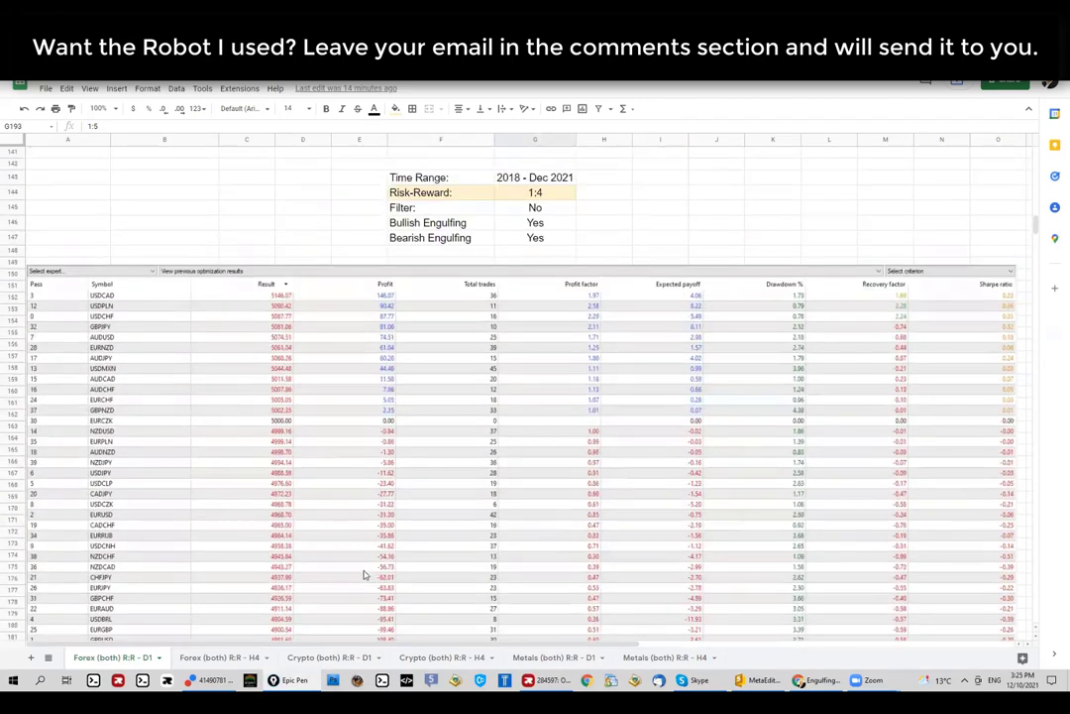
scroll(364, 574, "down", 6)
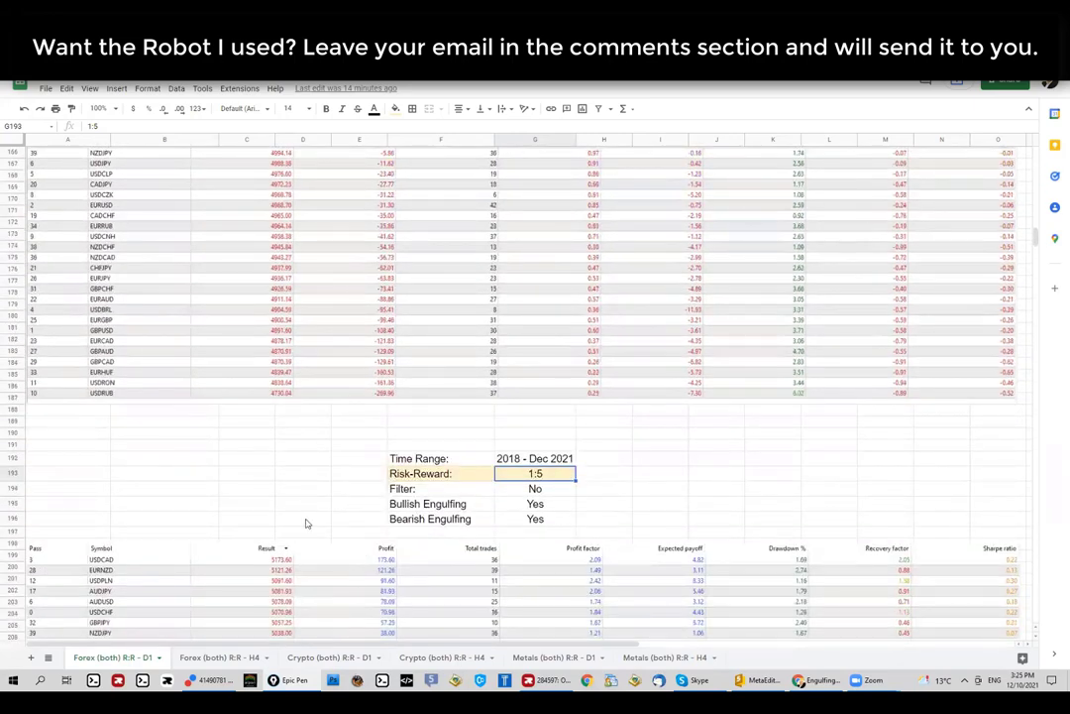
left_click(285, 502)
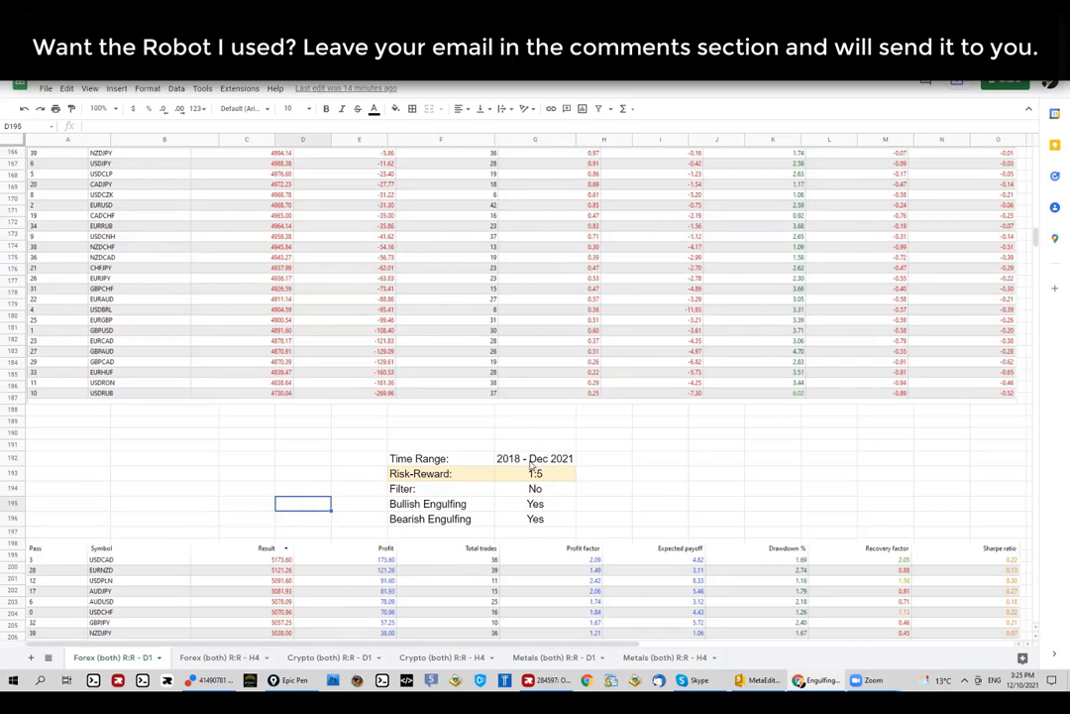
- Open the Forex (both) R:R - H4 sheet and mark the Total trades column of the 1:1 results
left_click(211, 658)
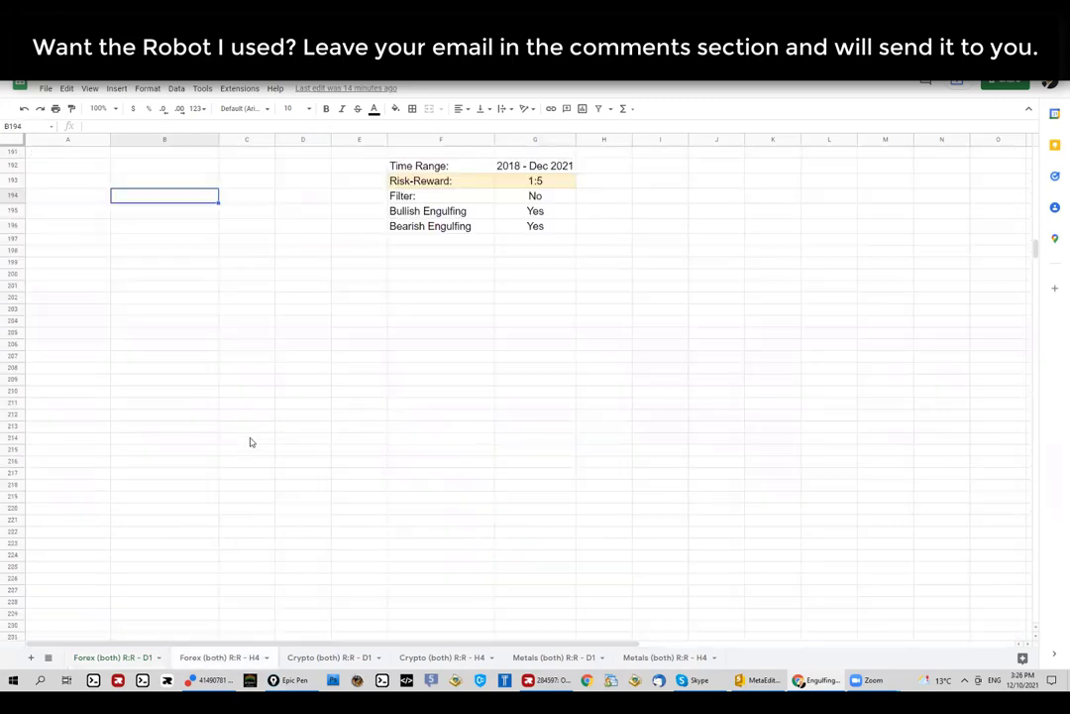
scroll(251, 442, "up", 15)
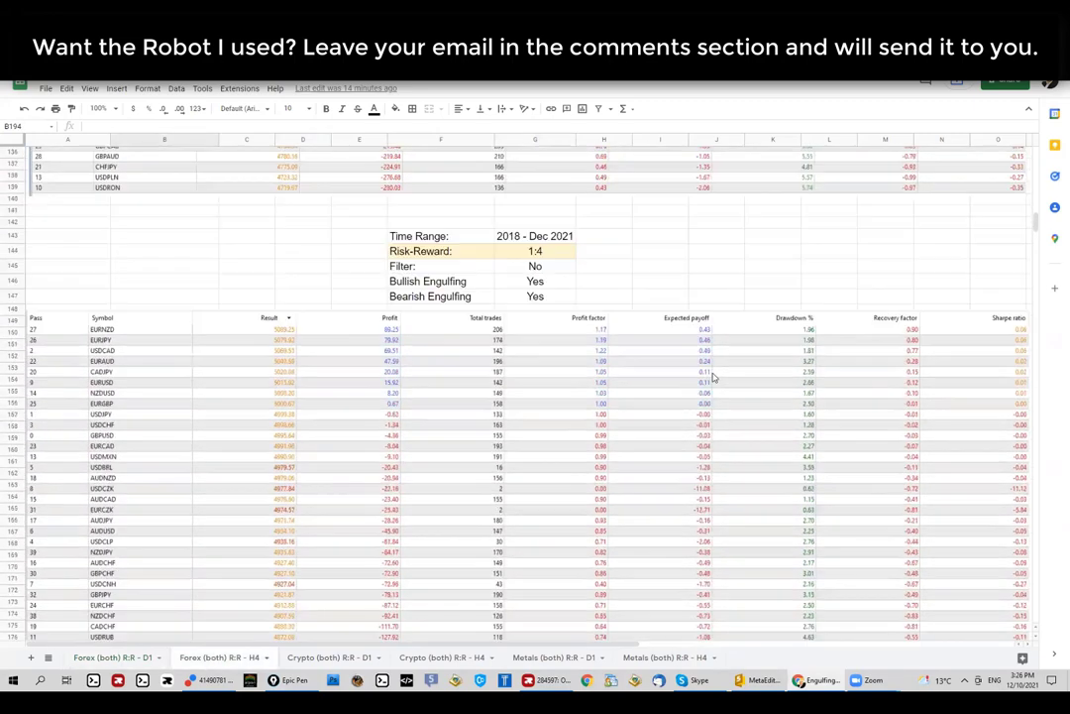
scroll(712, 402, "up", 20)
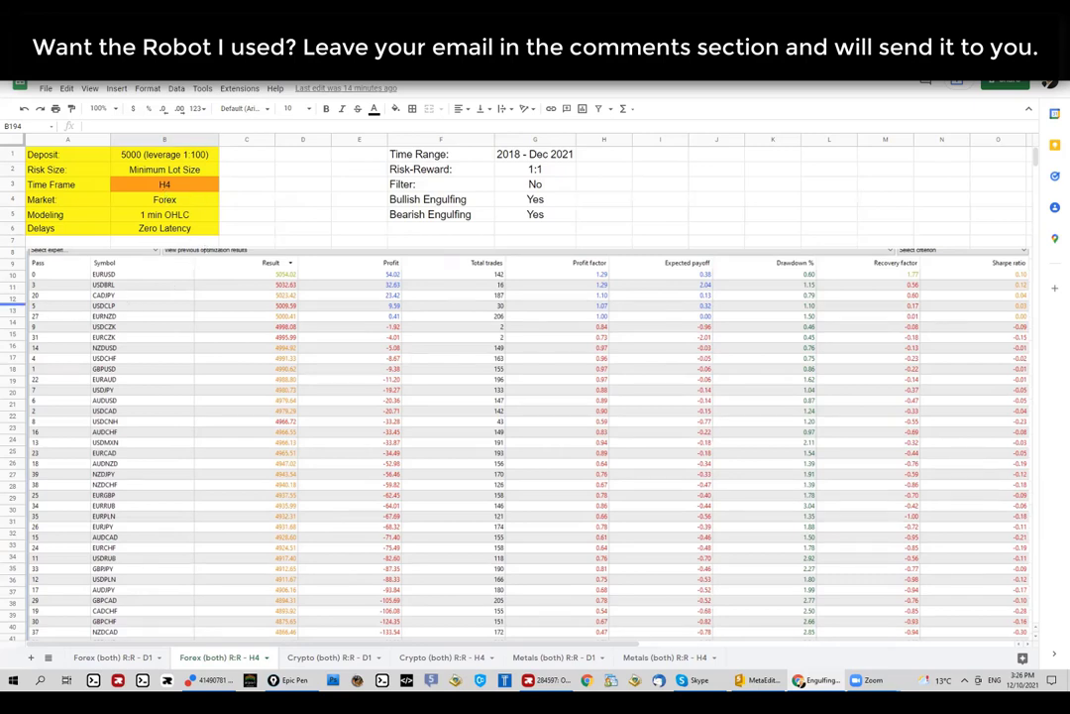
mouse_move(456, 261)
left_mouse_down()
mouse_move(521, 299)
mouse_move(517, 327)
mouse_move(466, 318)
mouse_move(458, 264)
left_mouse_up()
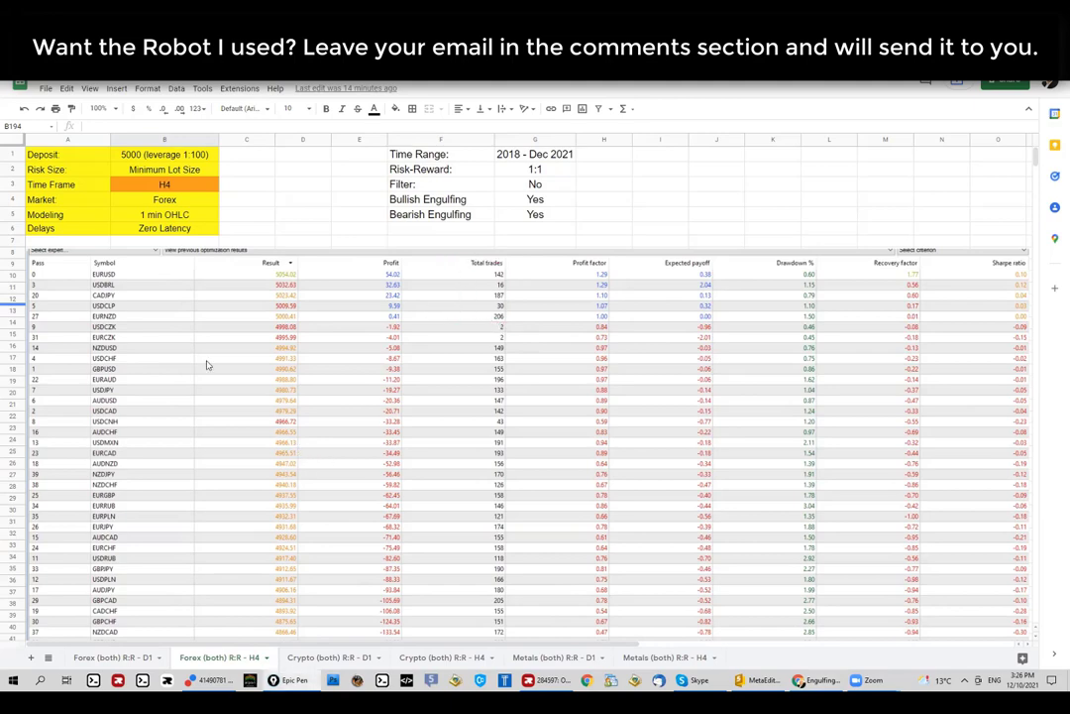
- In the H4 1:1 results, box the positive and negative profits separately and circle the positive ones from EURUSD to EURNZD
scroll(207, 365, "down", 5)
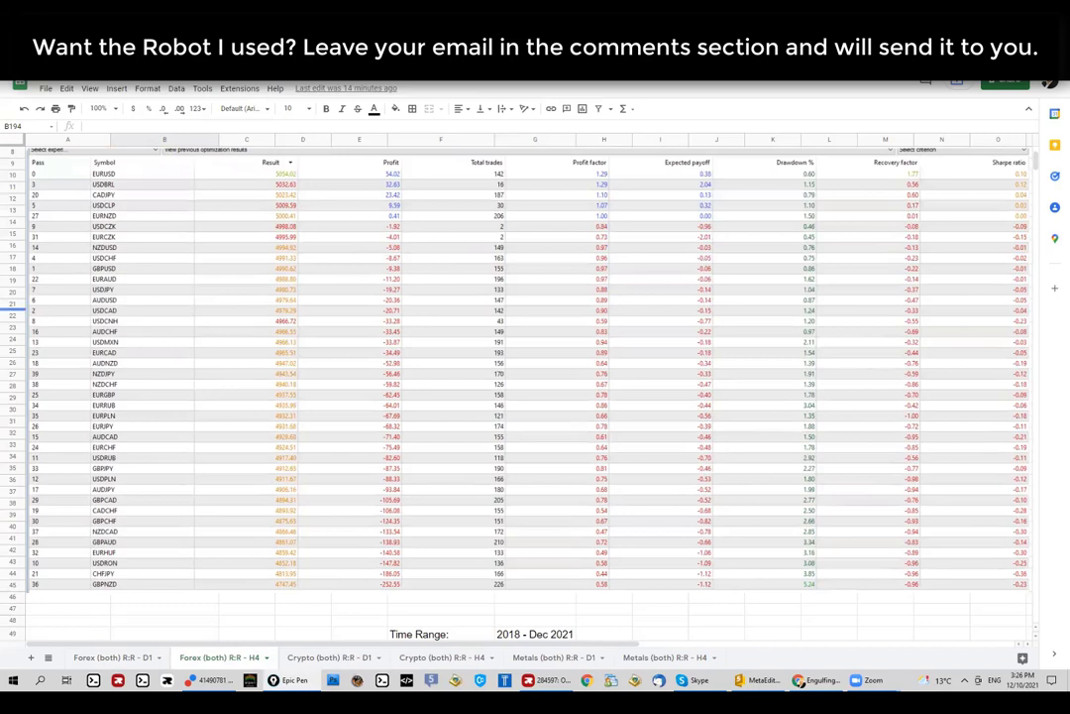
mouse_move(366, 223)
left_mouse_down()
mouse_move(416, 364)
mouse_move(412, 594)
mouse_move(367, 585)
mouse_move(375, 201)
mouse_move(399, 167)
mouse_move(435, 225)
mouse_move(375, 230)
mouse_move(369, 167)
left_mouse_up()
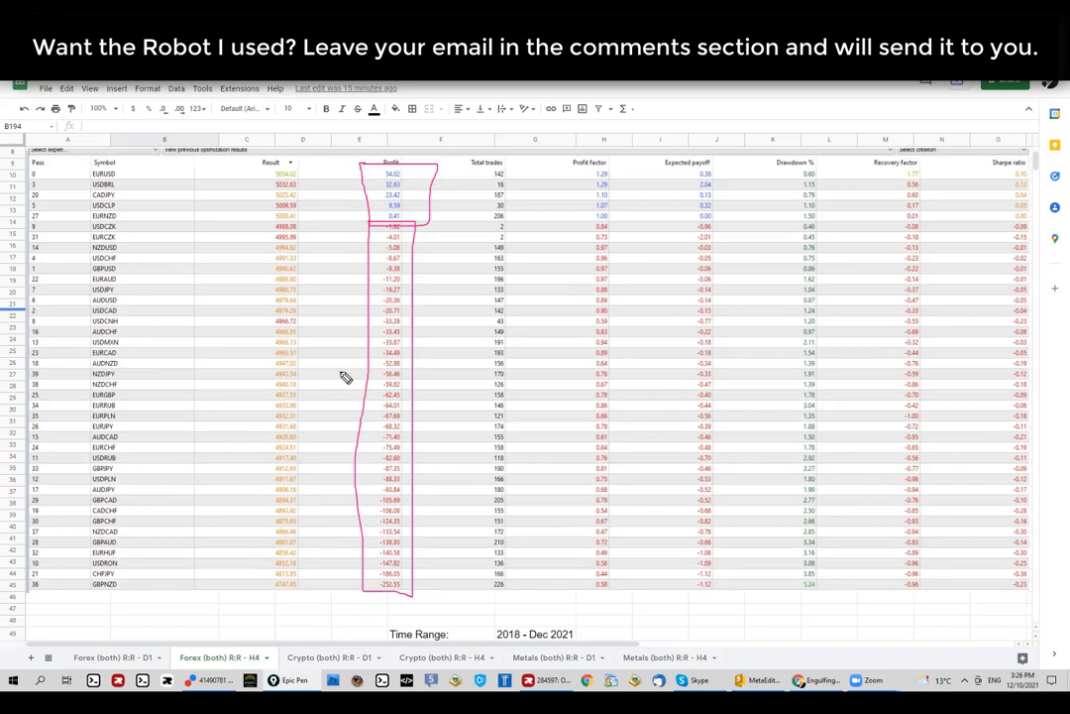
mouse_move(366, 173)
left_mouse_down()
mouse_move(425, 232)
mouse_move(371, 163)
left_mouse_up()
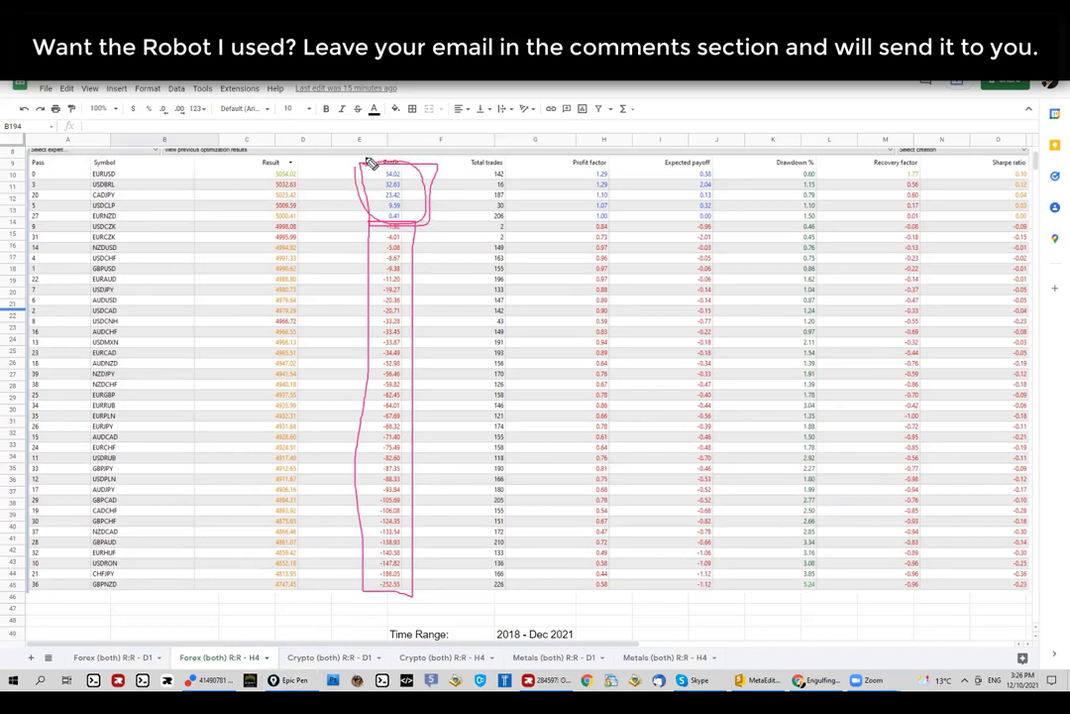